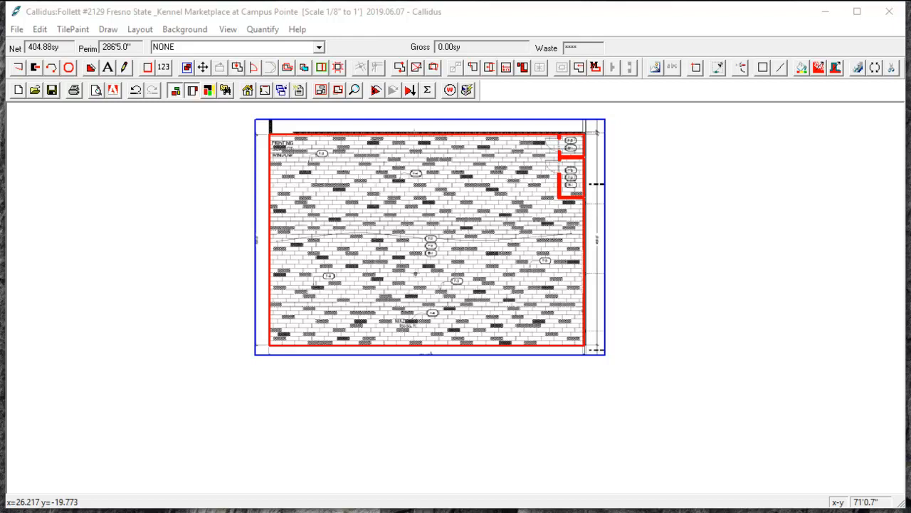
{"action": "scroll", "coordinate": [426, 313], "scroll_direction": "up", "scroll_amount": 3}
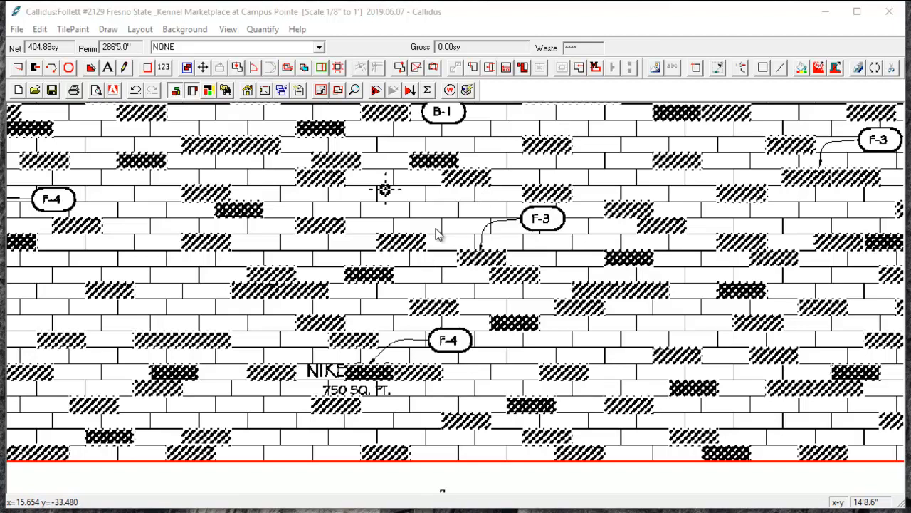
{"action": "scroll", "coordinate": [436, 229], "scroll_direction": "down", "scroll_amount": 8}
{"action": "left_click_drag", "start_coordinate": [441, 221], "coordinate": [439, 281]}
{"action": "scroll", "coordinate": [450, 262], "scroll_direction": "up", "scroll_amount": 2}
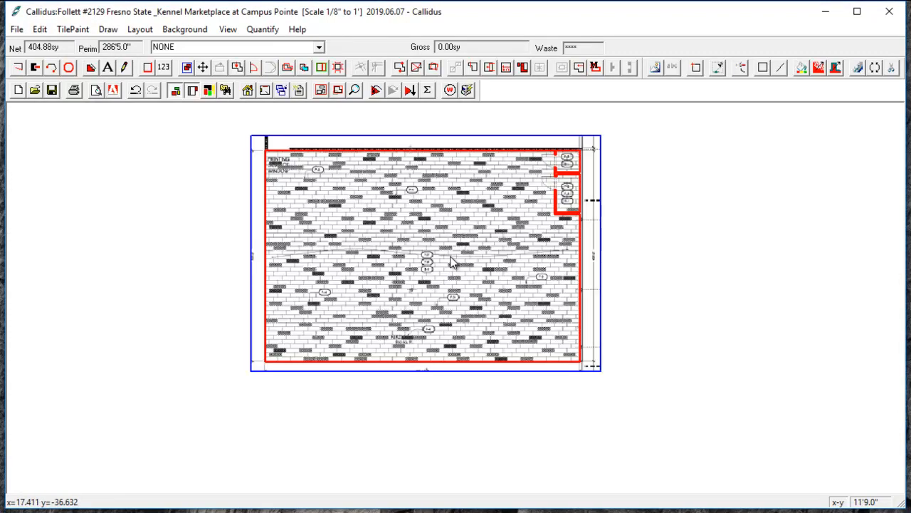
Create a simple tile material with a 3' longer dimension, 1' shorter dimension, no grout and a .333 offset.
{"action": "left_click", "coordinate": [282, 94]}
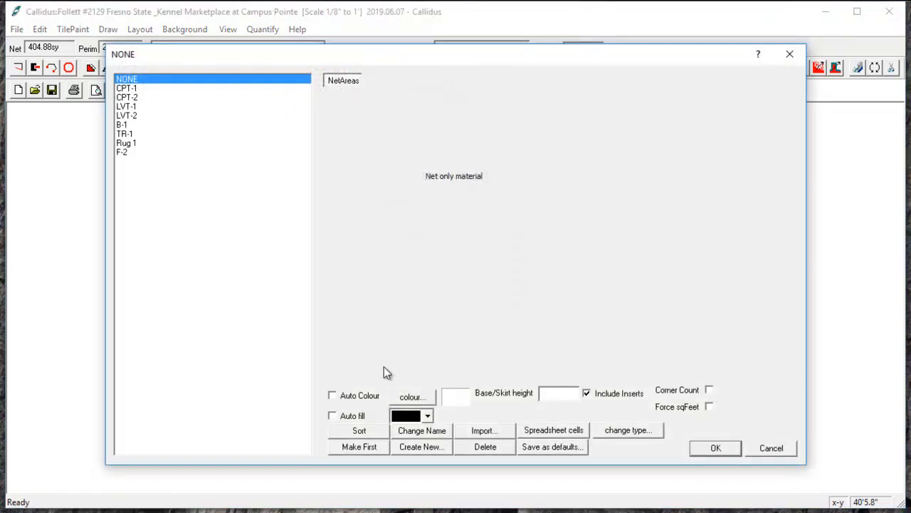
{"action": "left_click", "coordinate": [441, 446]}
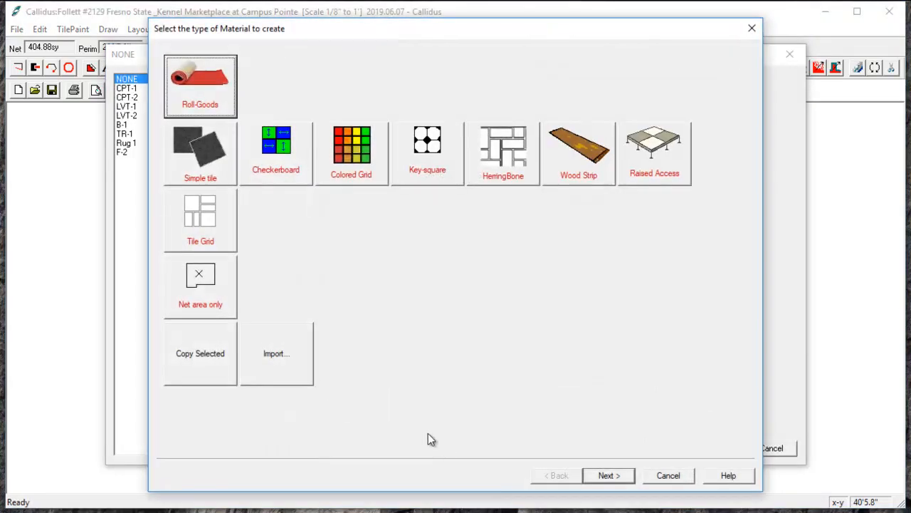
{"action": "double_click", "coordinate": [207, 168]}
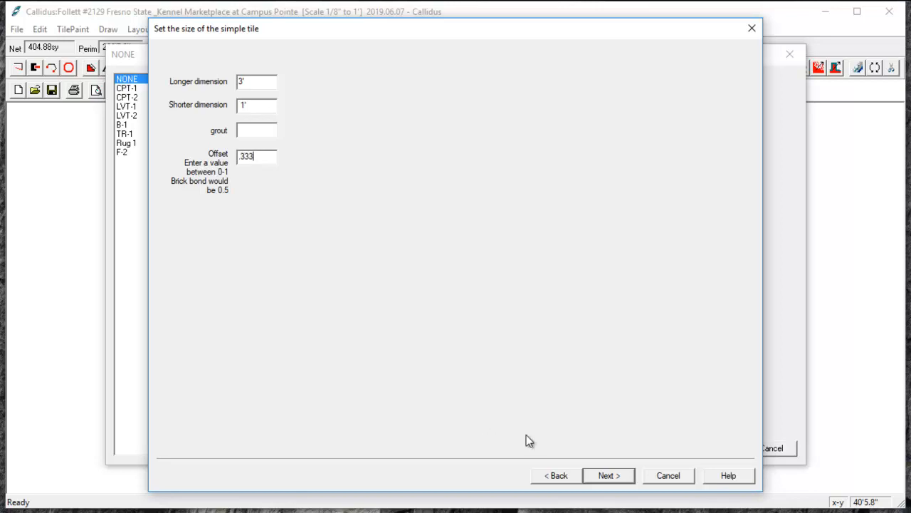
{"action": "left_click", "coordinate": [599, 476]}
{"action": "left_click", "coordinate": [600, 475]}
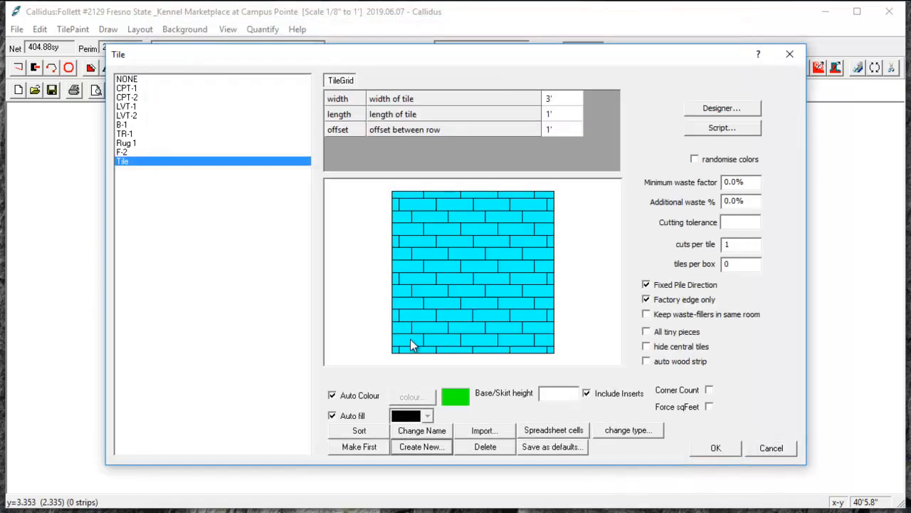
{"action": "left_click", "coordinate": [120, 152]}
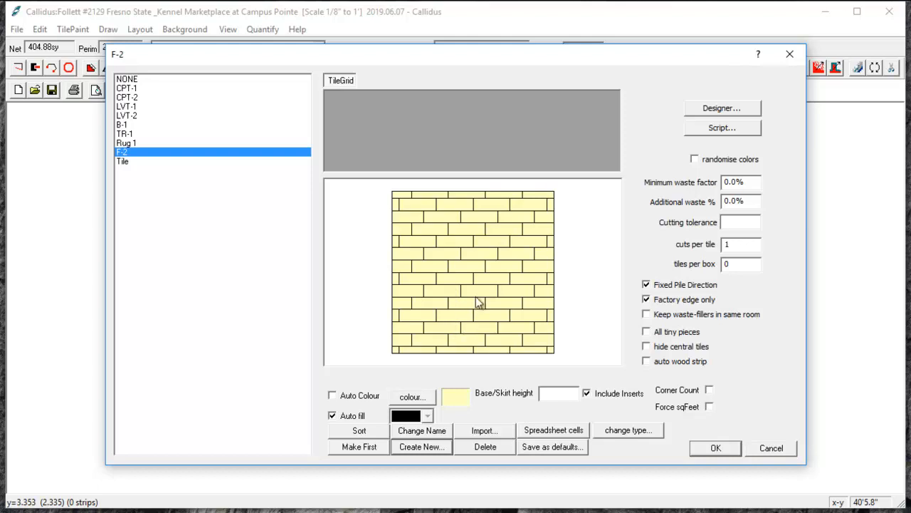
{"action": "left_click", "coordinate": [714, 447]}
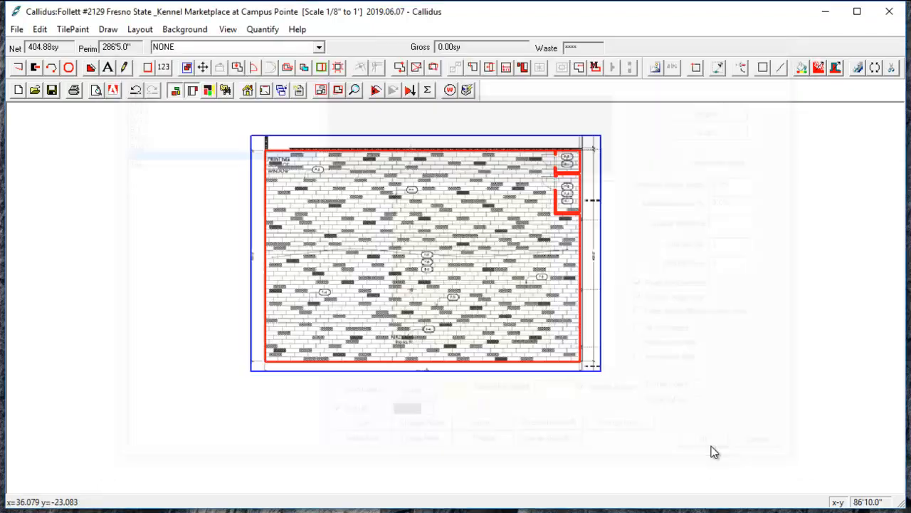
Assign the F-2 tile material to the room and calculate its tile layout.
{"action": "left_click", "coordinate": [319, 46]}
{"action": "left_click", "coordinate": [201, 132]}
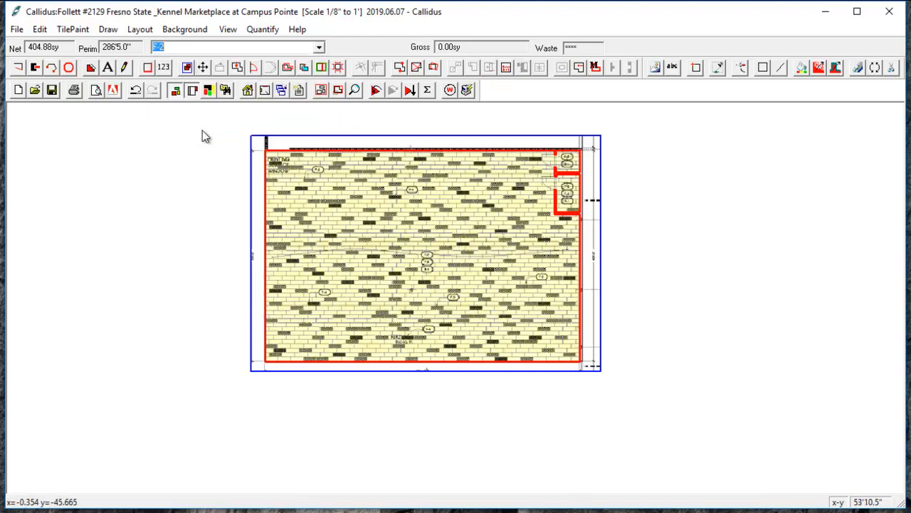
{"action": "left_click", "coordinate": [375, 90]}
{"action": "scroll", "coordinate": [360, 150], "scroll_direction": "up", "scroll_amount": 2}
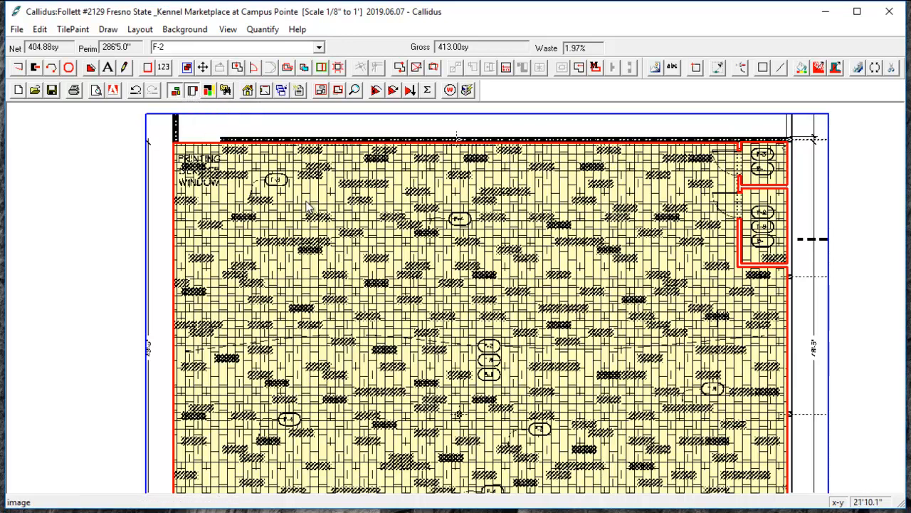
{"action": "scroll", "coordinate": [317, 204], "scroll_direction": "up", "scroll_amount": 1}
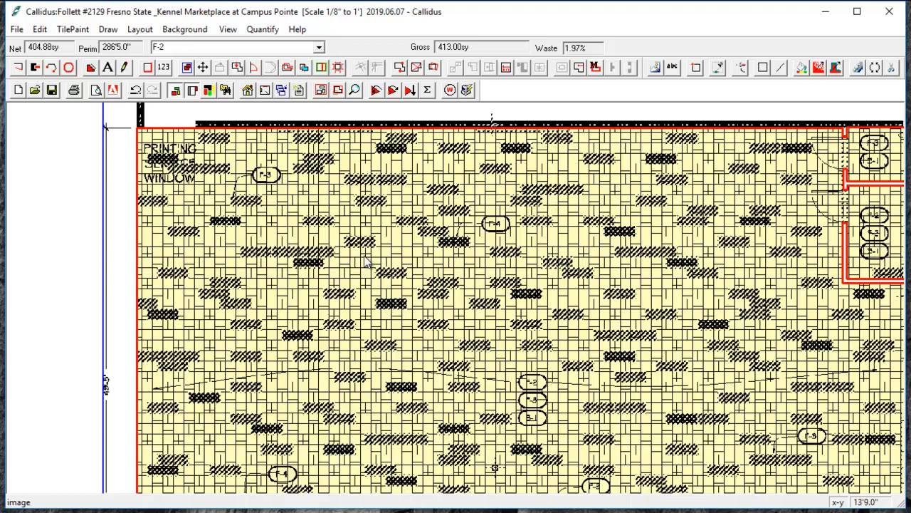
Make the room's left wall the reference wall for the tile direction and recalculate the F-2 layout.
{"action": "left_click", "coordinate": [142, 245]}
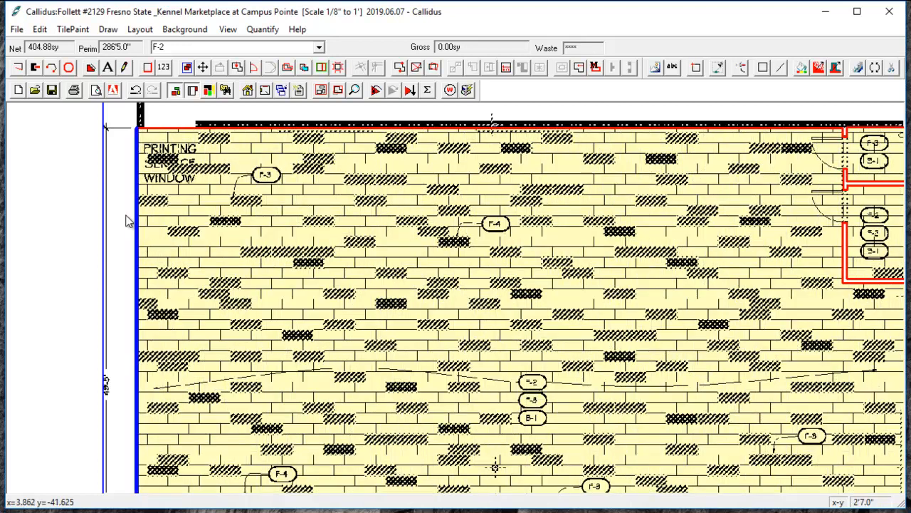
{"action": "left_click", "coordinate": [374, 90]}
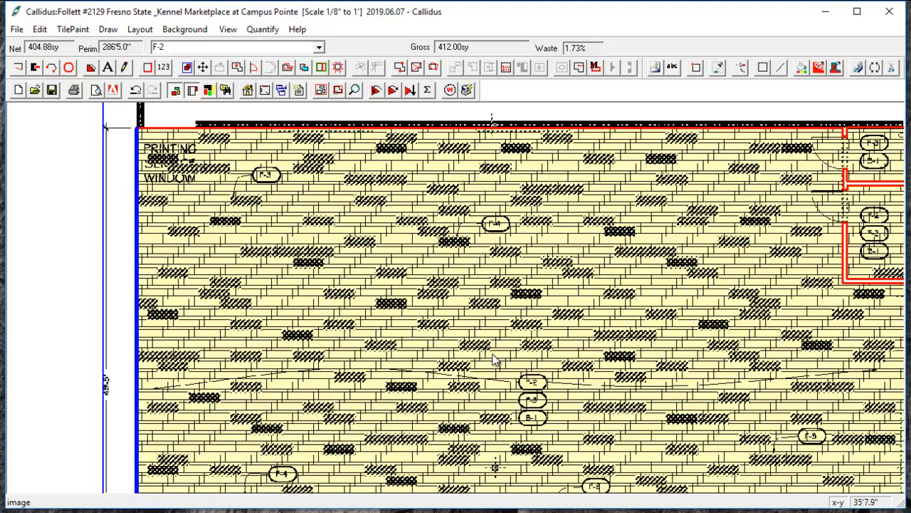
{"action": "scroll", "coordinate": [499, 356], "scroll_direction": "down", "scroll_amount": 1}
{"action": "left_click_drag", "start_coordinate": [433, 337], "coordinate": [338, 326]}
{"action": "scroll", "coordinate": [369, 311], "scroll_direction": "down", "scroll_amount": 1}
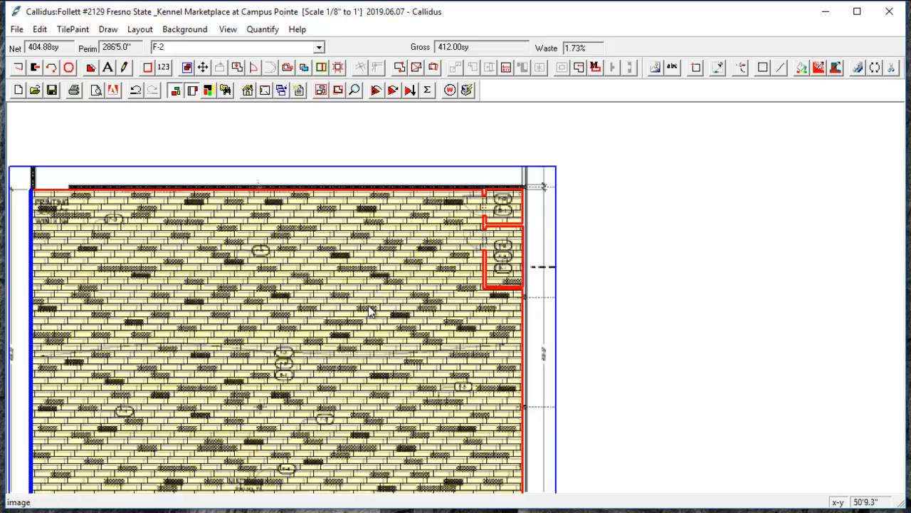
Turn off the room's colour fill and show the hatched waste and filler tiles along the walls.
{"action": "scroll", "coordinate": [392, 306], "scroll_direction": "up", "scroll_amount": 1}
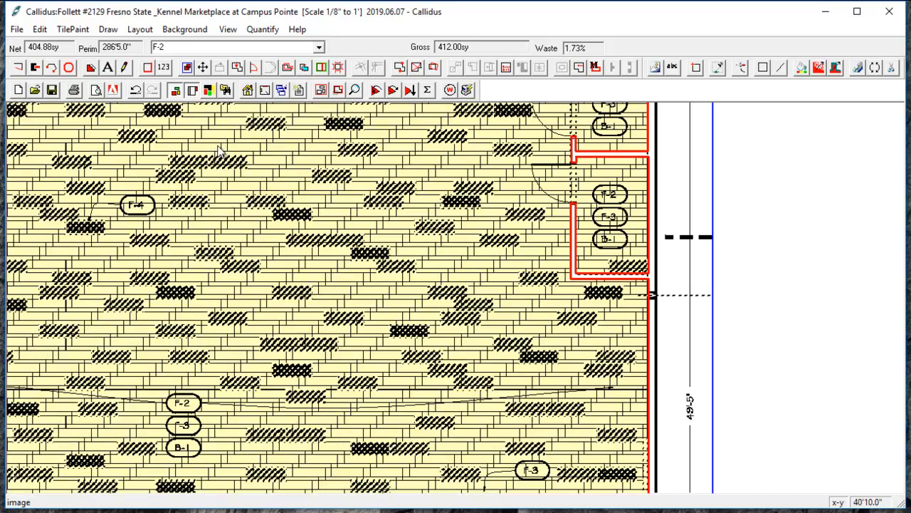
{"action": "scroll", "coordinate": [277, 214], "scroll_direction": "down", "scroll_amount": 1}
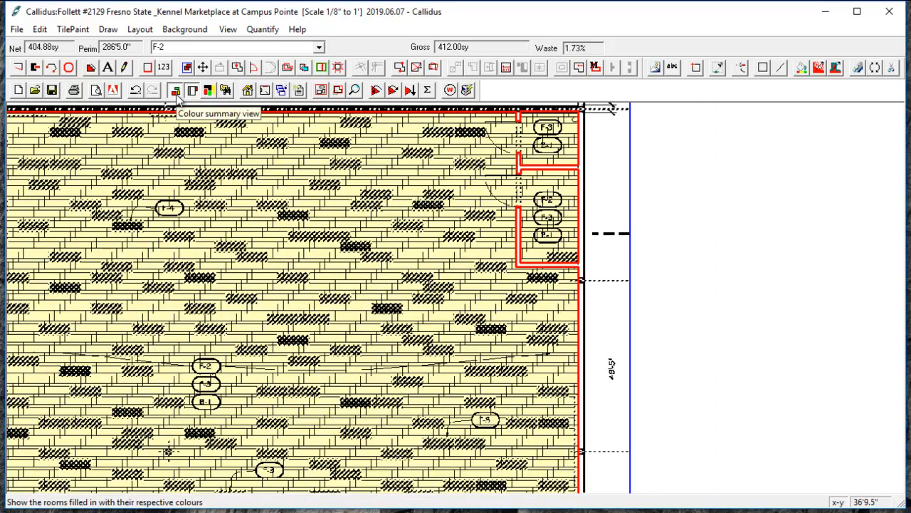
{"action": "left_click", "coordinate": [176, 95]}
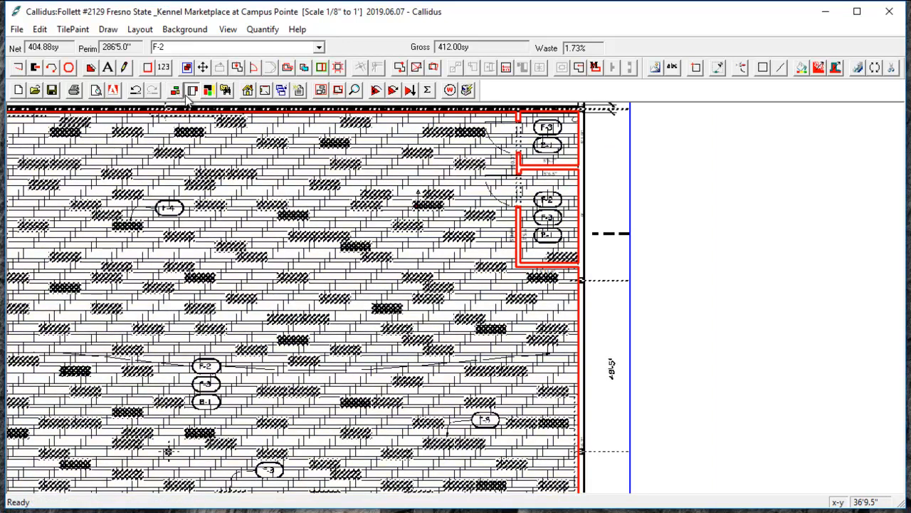
{"action": "left_click", "coordinate": [191, 91]}
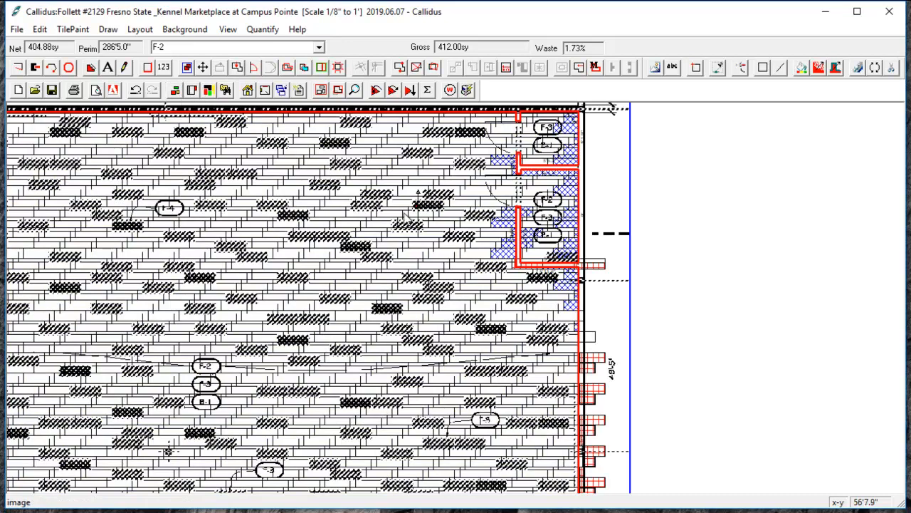
{"action": "scroll", "coordinate": [411, 216], "scroll_direction": "up", "scroll_amount": 2}
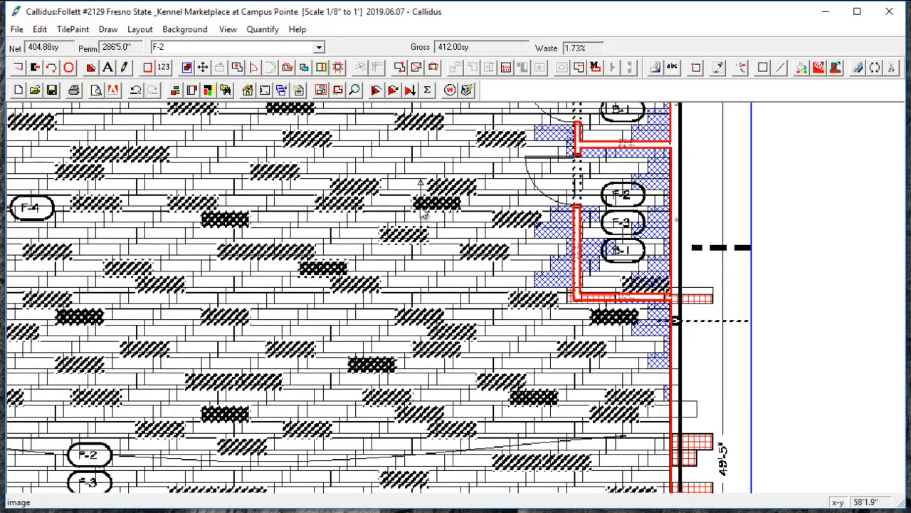
{"action": "scroll", "coordinate": [421, 208], "scroll_direction": "up", "scroll_amount": 2}
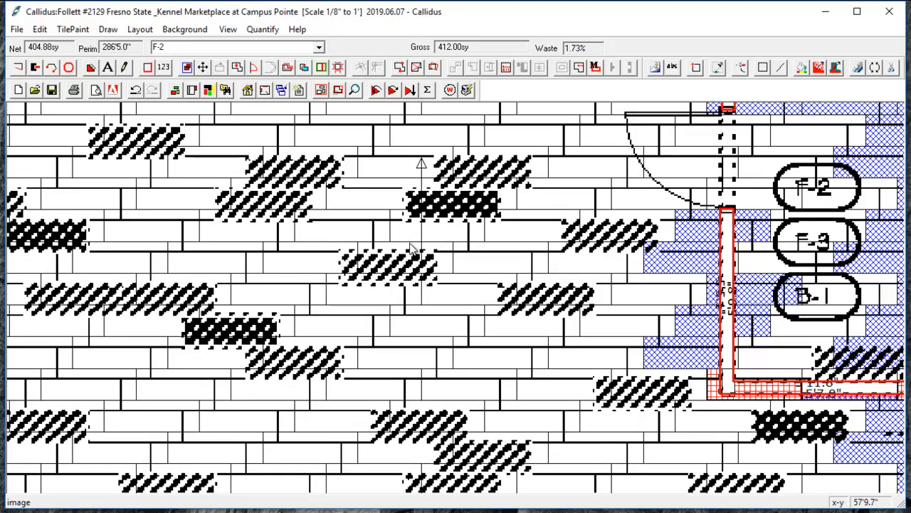
Hide the background drawing to examine the calculated tile layout on its own.
{"action": "scroll", "coordinate": [412, 247], "scroll_direction": "down", "scroll_amount": 3}
{"action": "scroll", "coordinate": [401, 255], "scroll_direction": "down", "scroll_amount": 3}
{"action": "left_click_drag", "start_coordinate": [404, 261], "coordinate": [442, 264]}
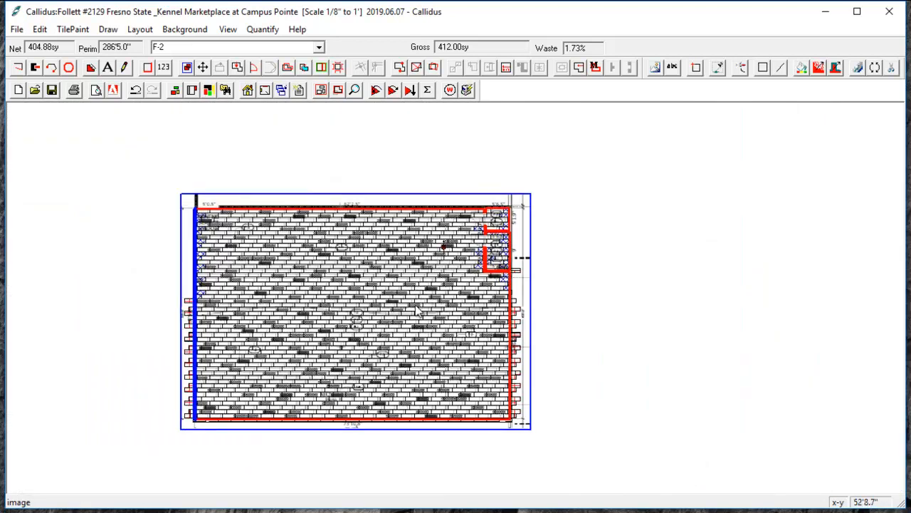
{"action": "scroll", "coordinate": [399, 318], "scroll_direction": "up", "scroll_amount": 1}
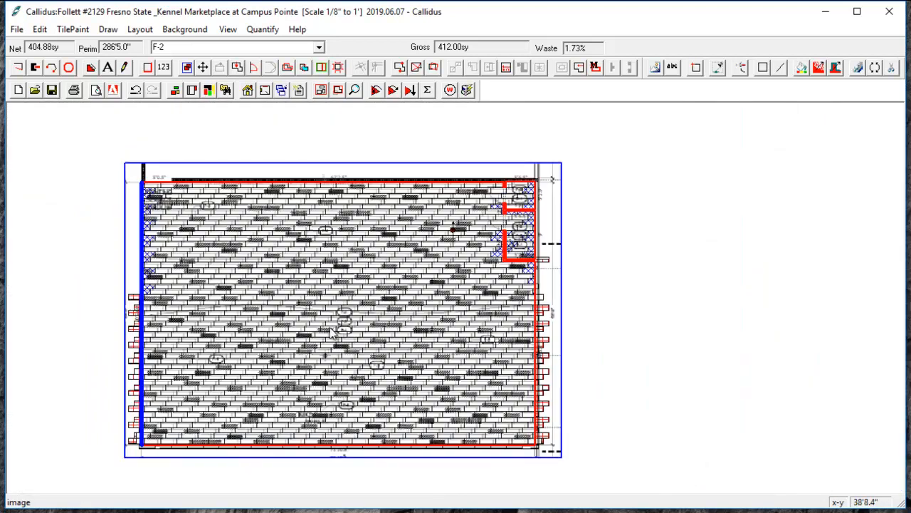
{"action": "left_click", "coordinate": [180, 31]}
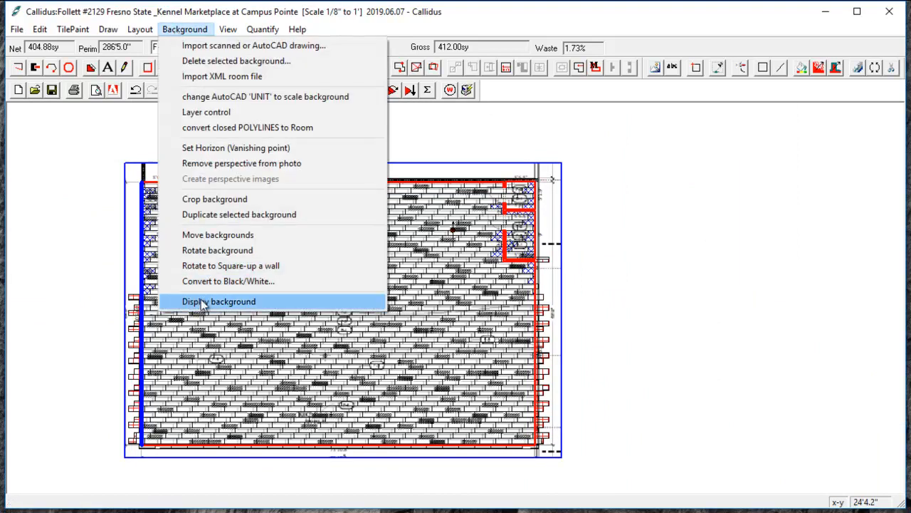
{"action": "left_click", "coordinate": [202, 302]}
{"action": "scroll", "coordinate": [441, 235], "scroll_direction": "up", "scroll_amount": 2}
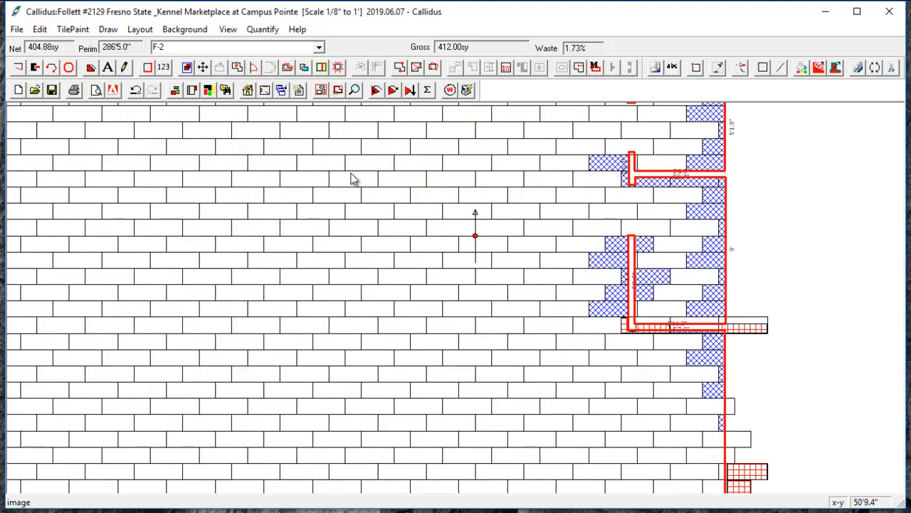
{"action": "scroll", "coordinate": [364, 193], "scroll_direction": "down", "scroll_amount": 2}
{"action": "scroll", "coordinate": [365, 192], "scroll_direction": "down", "scroll_amount": 1}
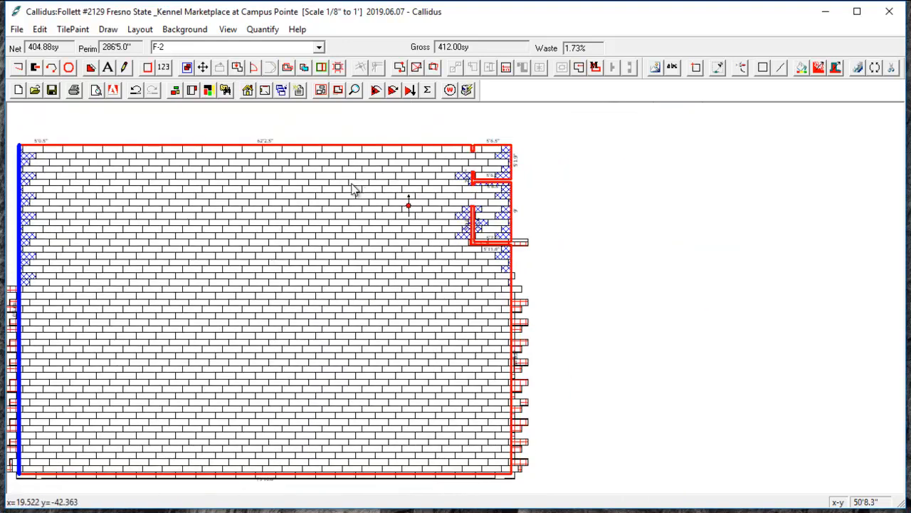
Display the background drawing beneath the tile layout again.
{"action": "left_click", "coordinate": [183, 30]}
{"action": "left_click", "coordinate": [205, 302]}
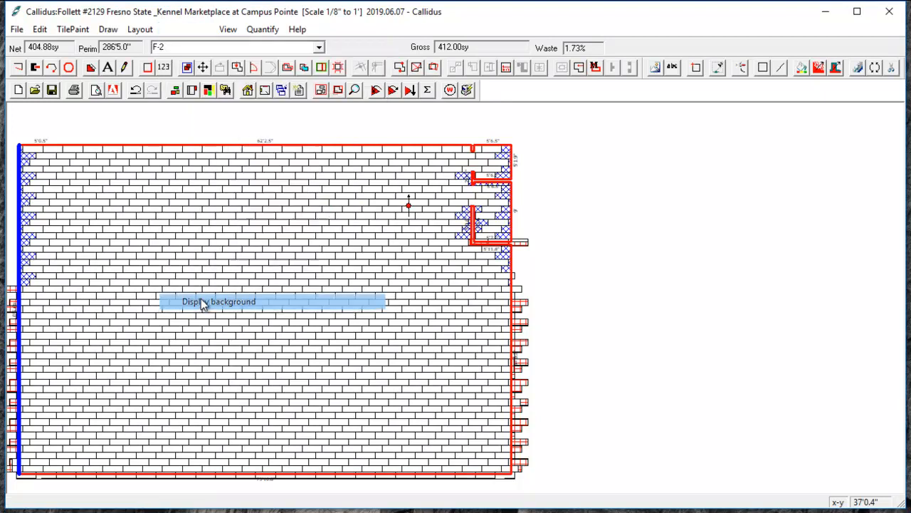
{"action": "scroll", "coordinate": [382, 221], "scroll_direction": "up", "scroll_amount": 2}
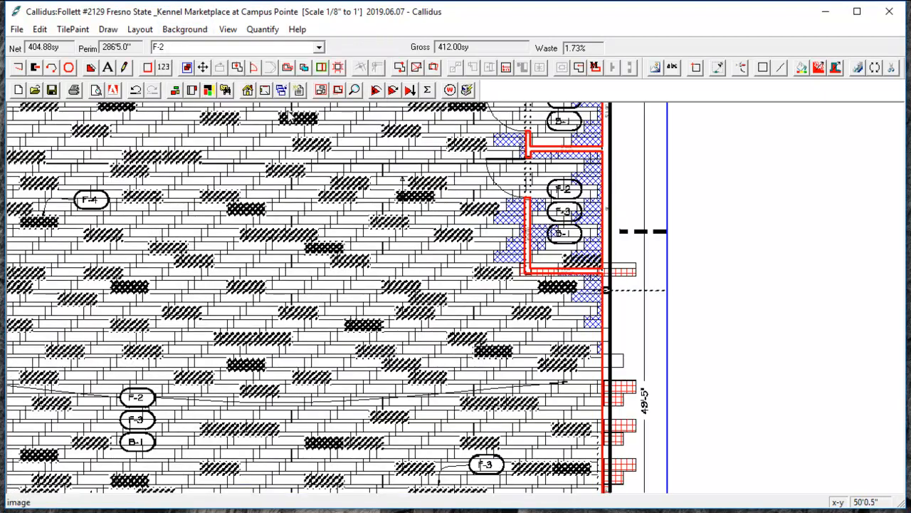
Enable the start point position display in the global settings.
{"action": "left_click", "coordinate": [299, 90]}
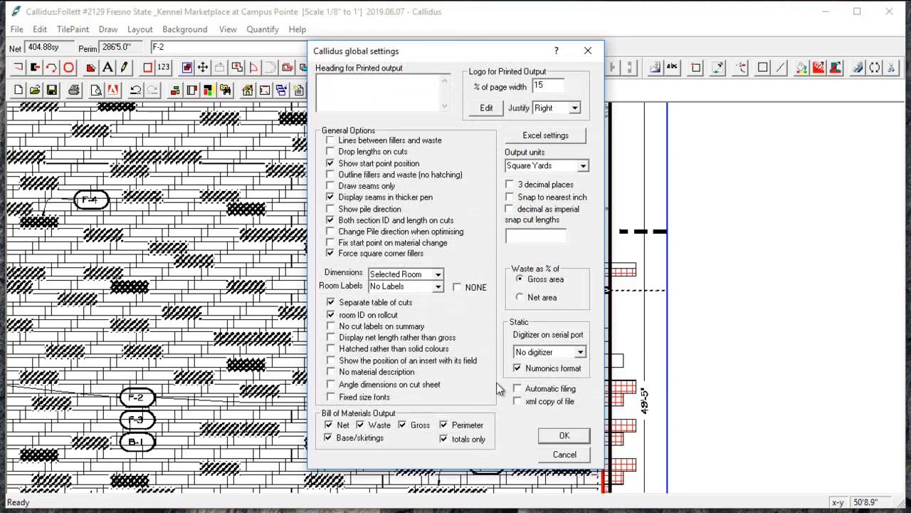
{"action": "left_click", "coordinate": [561, 435]}
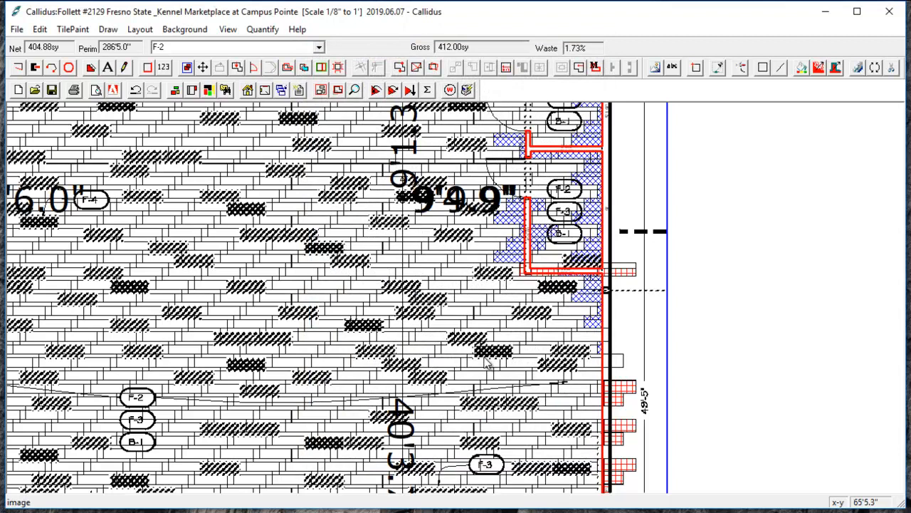
{"action": "scroll", "coordinate": [484, 363], "scroll_direction": "down", "scroll_amount": 3}
{"action": "left_click_drag", "start_coordinate": [478, 352], "coordinate": [439, 277]}
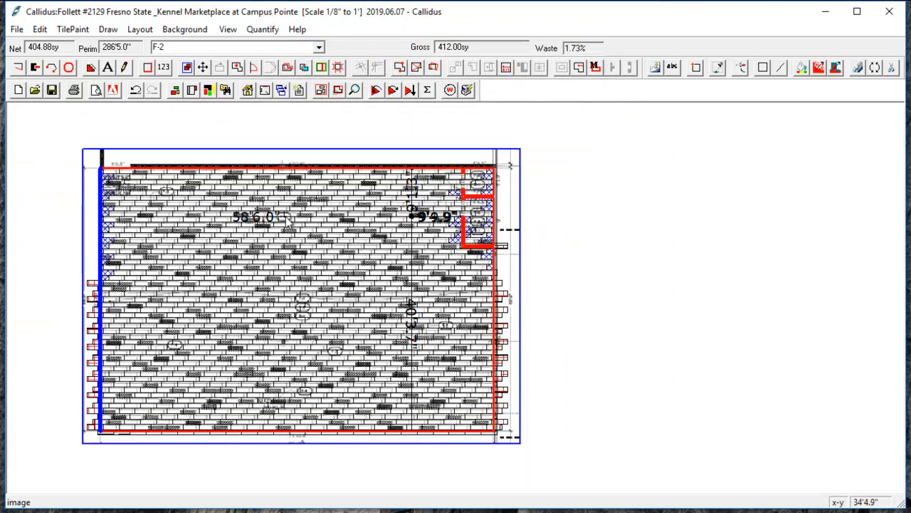
{"action": "scroll", "coordinate": [418, 226], "scroll_direction": "up", "scroll_amount": 3}
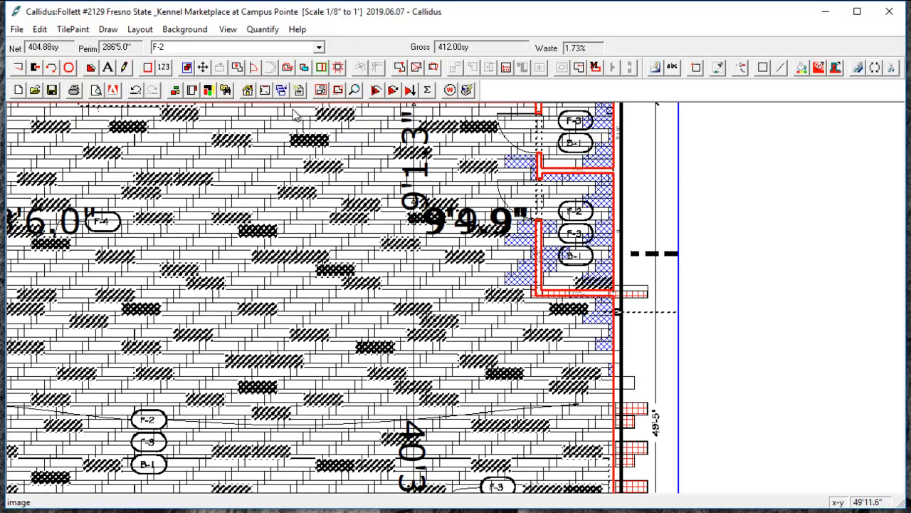
Set the room's start point mode to Manual in the room settings.
{"action": "left_click", "coordinate": [265, 91]}
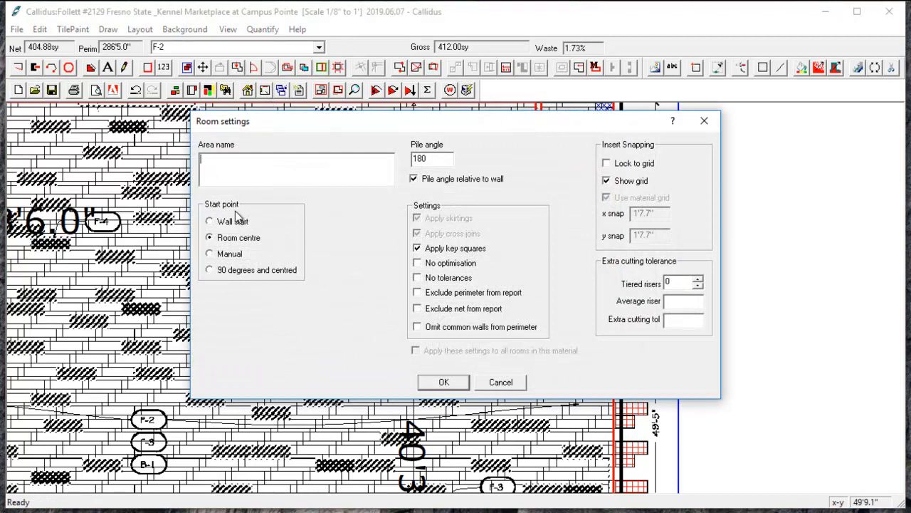
{"action": "left_click", "coordinate": [209, 254]}
{"action": "left_click", "coordinate": [442, 387]}
Move the start point onto a tile joint of the background pattern and recalculate the F-2 layout.
{"action": "scroll", "coordinate": [410, 175], "scroll_direction": "up", "scroll_amount": 2}
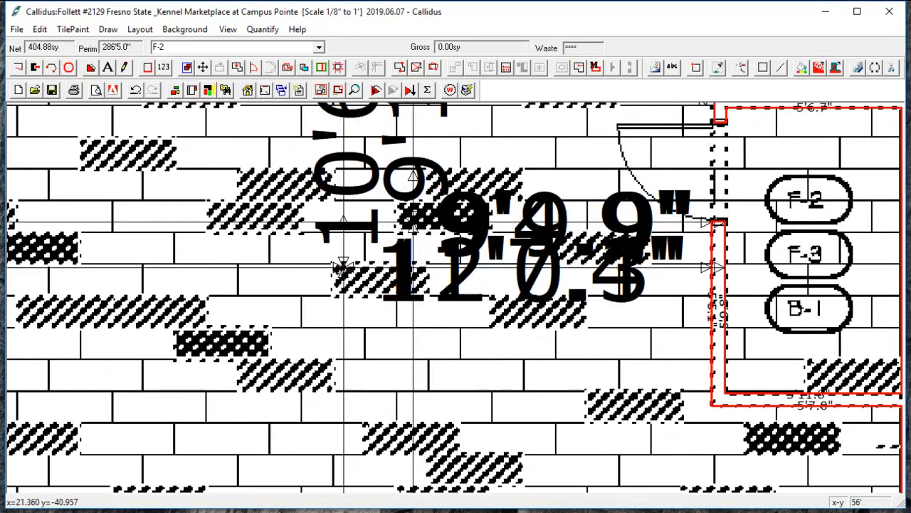
{"action": "scroll", "coordinate": [270, 260], "scroll_direction": "up", "scroll_amount": 3}
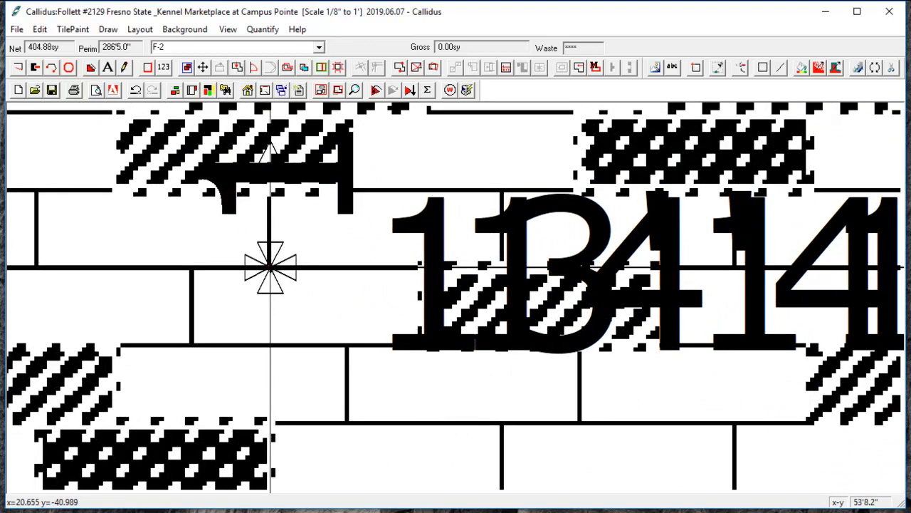
{"action": "left_click", "coordinate": [376, 90]}
{"action": "scroll", "coordinate": [346, 248], "scroll_direction": "down", "scroll_amount": 3}
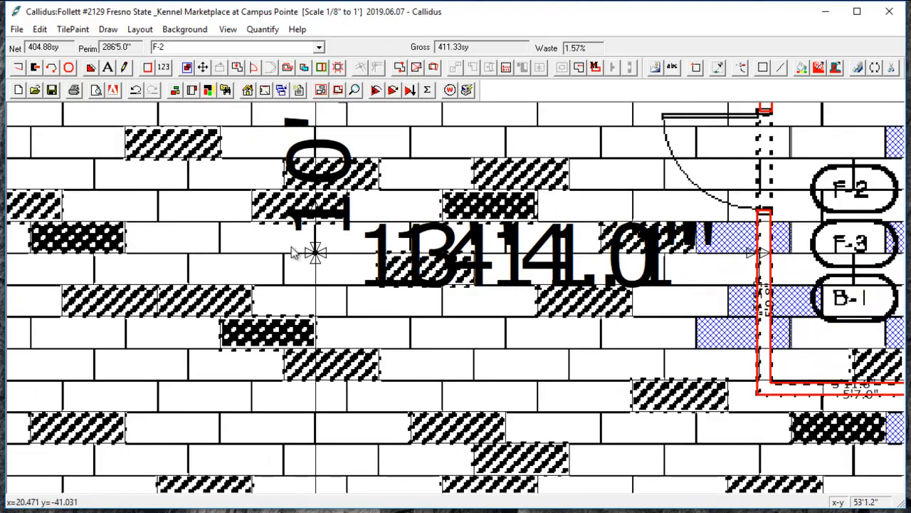
Turn on the material colour fill for the F-2 tile layout.
{"action": "scroll", "coordinate": [287, 248], "scroll_direction": "down", "scroll_amount": 1}
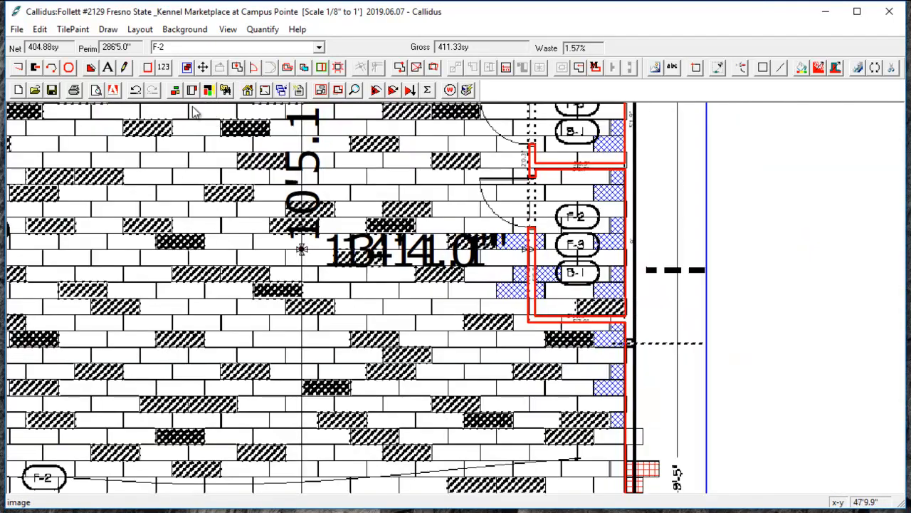
{"action": "left_click", "coordinate": [175, 91]}
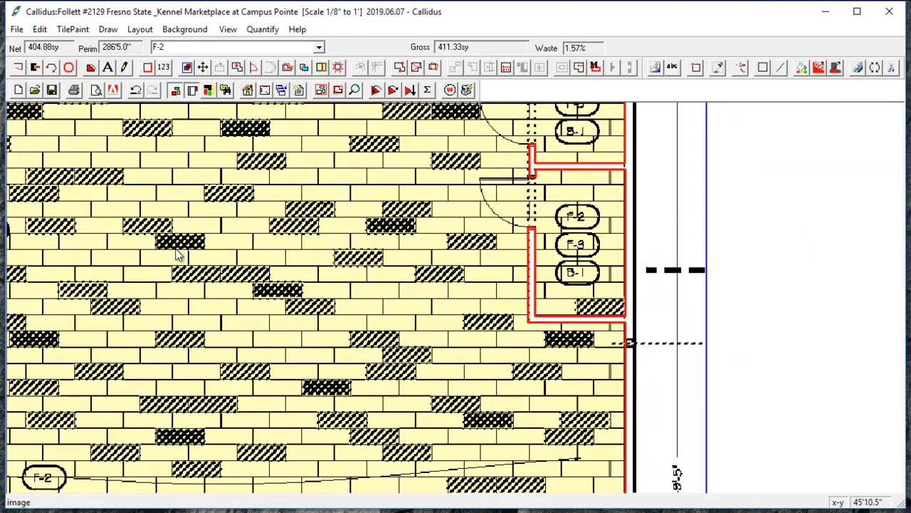
{"action": "scroll", "coordinate": [182, 269], "scroll_direction": "down", "scroll_amount": 2}
{"action": "scroll", "coordinate": [183, 275], "scroll_direction": "down", "scroll_amount": 2}
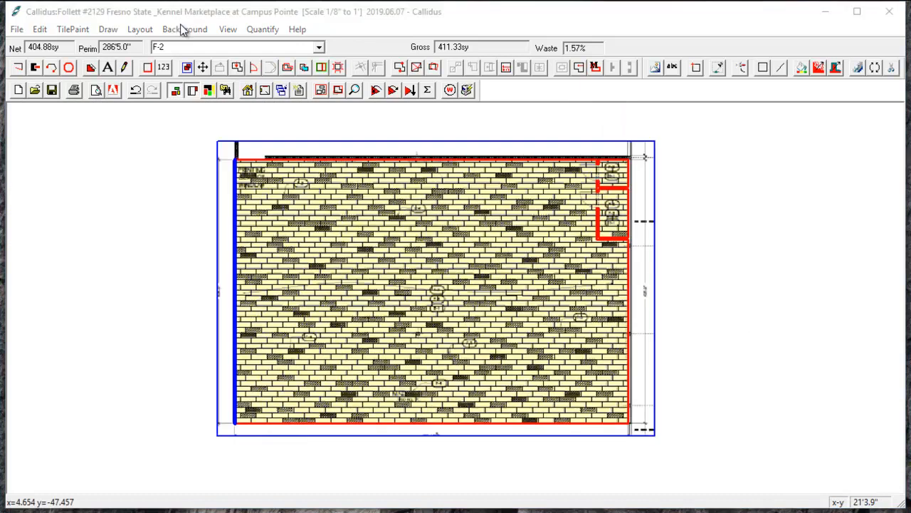
Hide the background floor plan so only the room and its tile layout are displayed.
{"action": "left_click", "coordinate": [184, 30]}
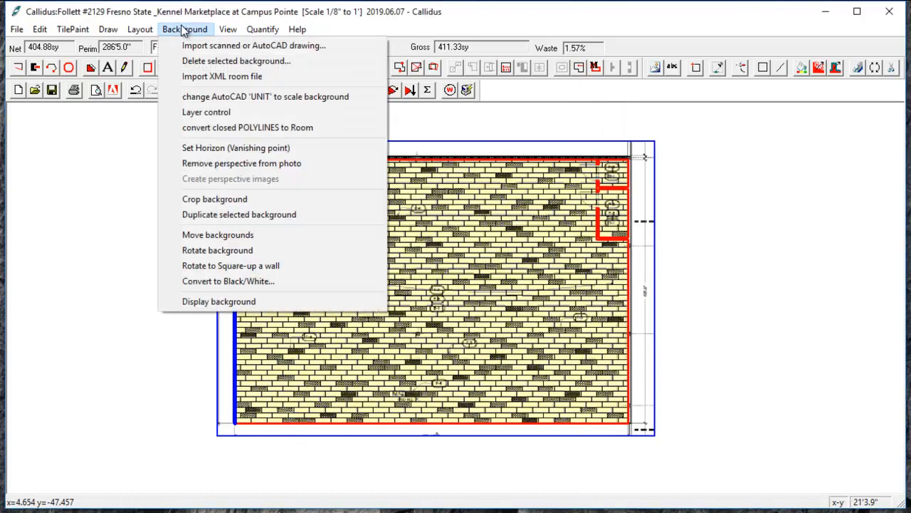
{"action": "left_click", "coordinate": [235, 308]}
{"action": "scroll", "coordinate": [409, 287], "scroll_direction": "up", "scroll_amount": 1}
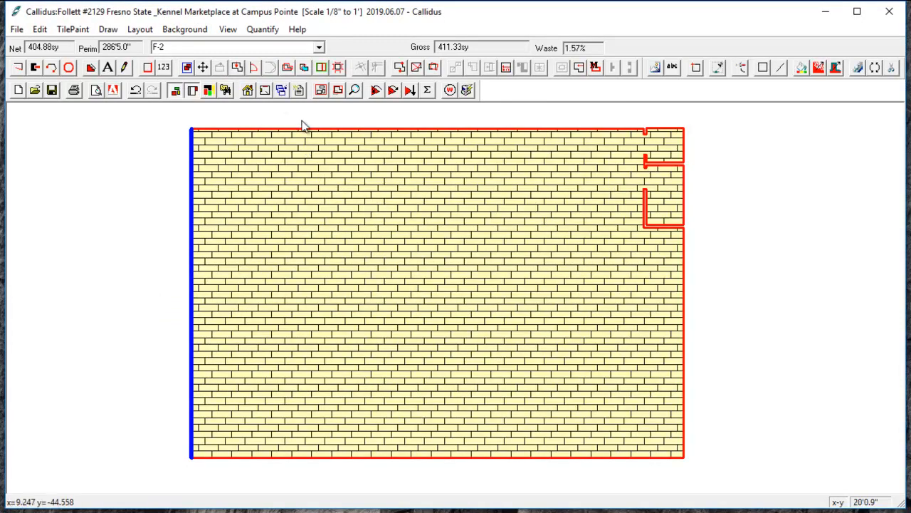
Set the Main Area's pile angle to 45 degrees and recalculate the F-2 layout.
{"action": "left_click", "coordinate": [264, 94]}
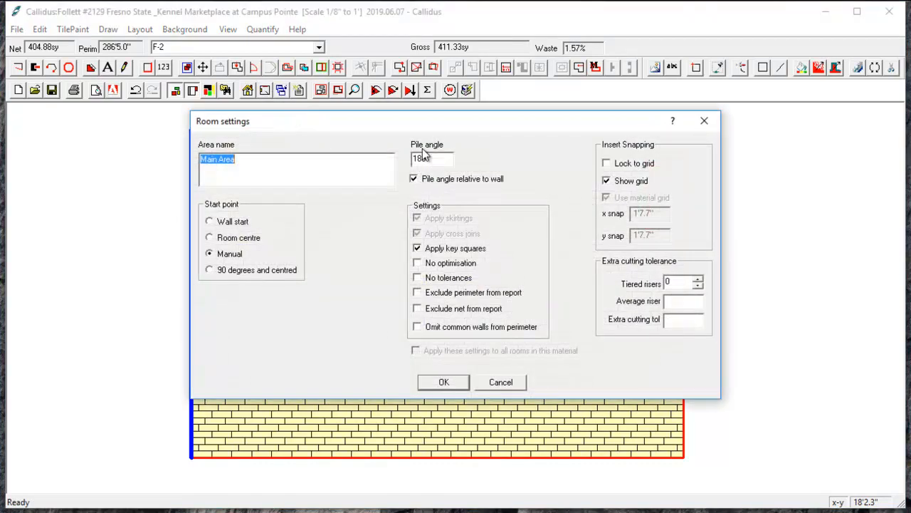
{"action": "left_click_drag", "start_coordinate": [436, 158], "coordinate": [410, 155]}
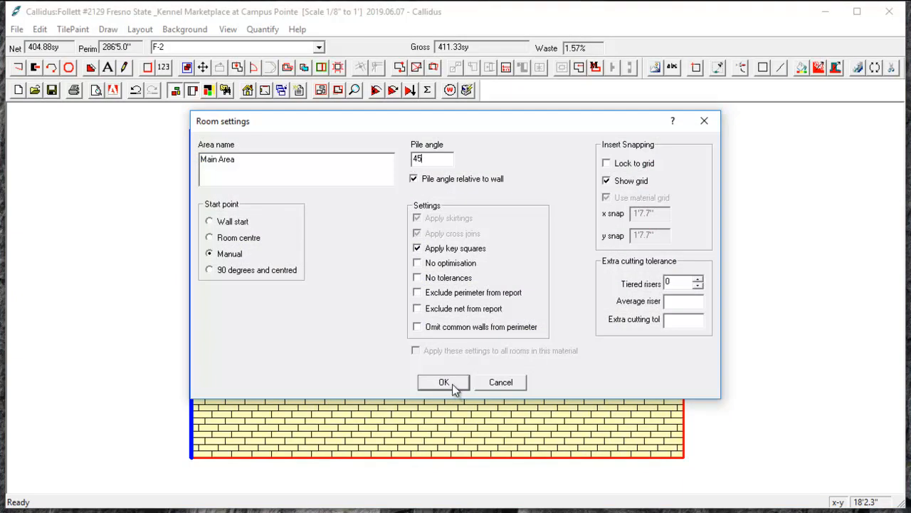
{"action": "left_click", "coordinate": [444, 382]}
{"action": "left_click", "coordinate": [378, 93]}
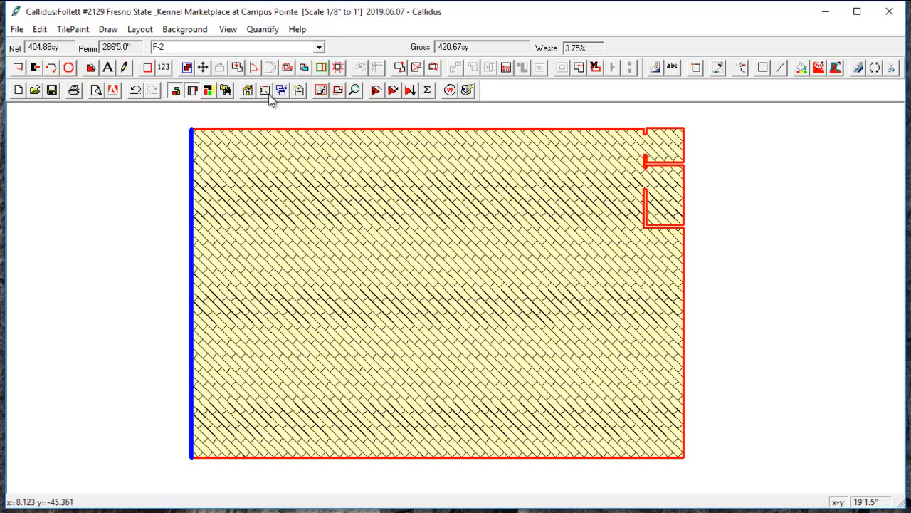
Cut the room along the partition line through the door openings, separating the two small rooms from the main area.
{"action": "scroll", "coordinate": [660, 274], "scroll_direction": "up", "scroll_amount": 3}
{"action": "left_click_drag", "start_coordinate": [476, 264], "coordinate": [456, 390]}
{"action": "scroll", "coordinate": [449, 326], "scroll_direction": "up", "scroll_amount": 1}
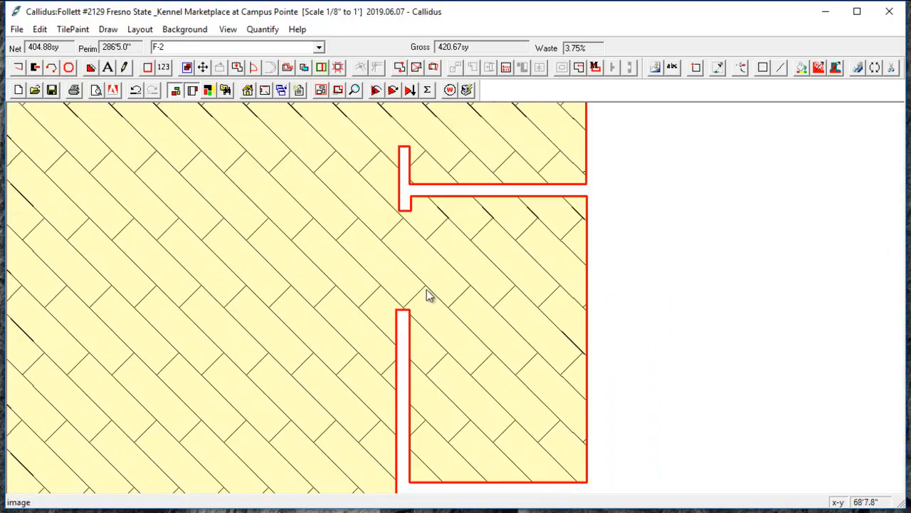
{"action": "left_click", "coordinate": [304, 67]}
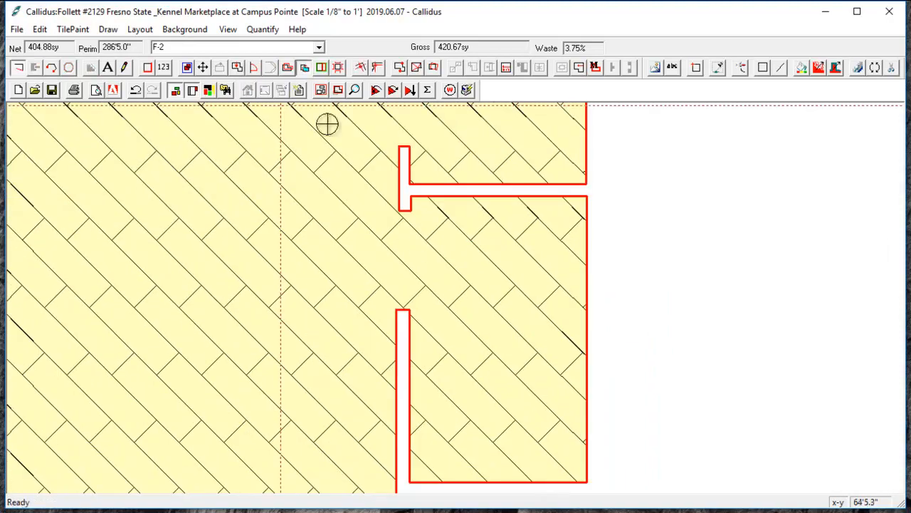
{"action": "scroll", "coordinate": [403, 341], "scroll_direction": "down", "scroll_amount": 2}
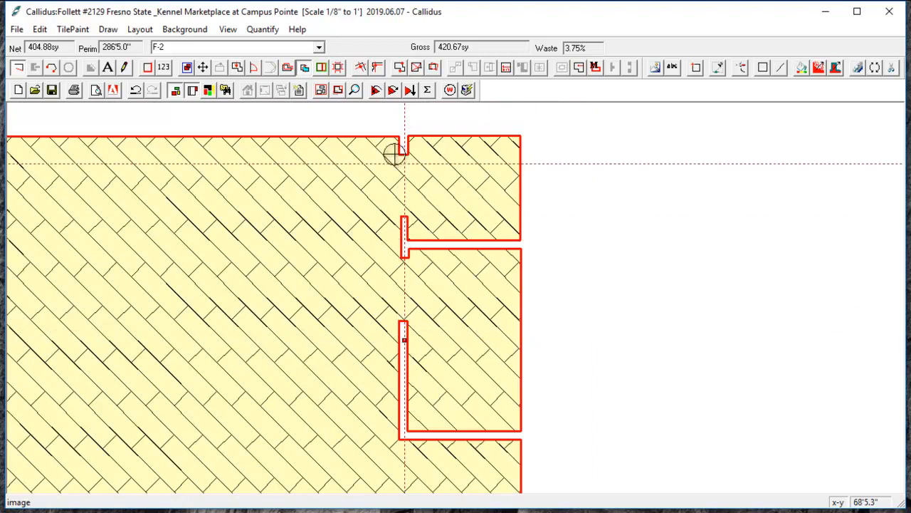
{"action": "left_click", "coordinate": [404, 126]}
{"action": "right_click", "coordinate": [368, 121]}
{"action": "scroll", "coordinate": [367, 121], "scroll_direction": "down", "scroll_amount": 1}
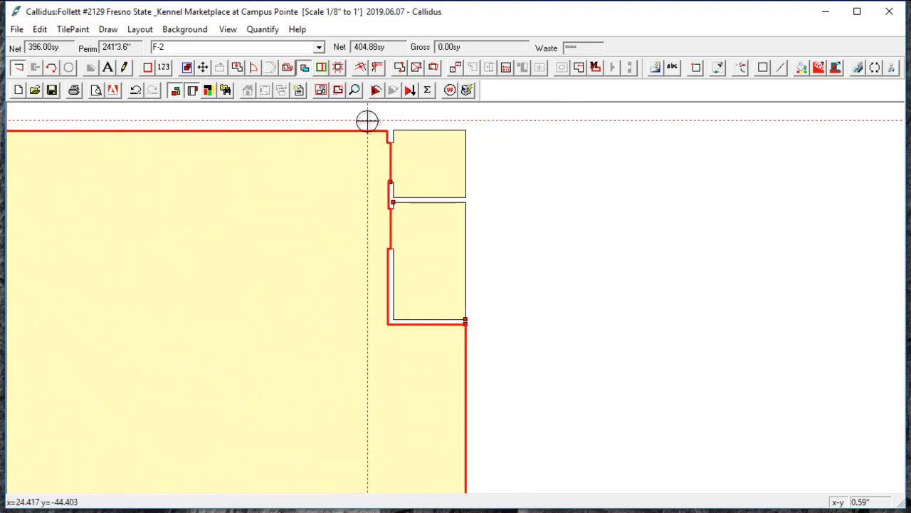
{"action": "key", "text": "Escape"}
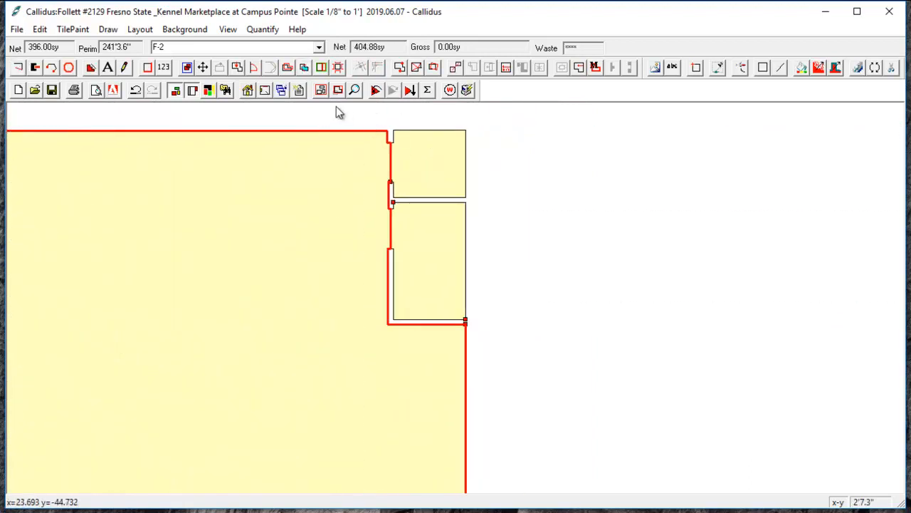
Create a new material named F-3 as a copy of the F-2 tile.
{"action": "left_click", "coordinate": [247, 92]}
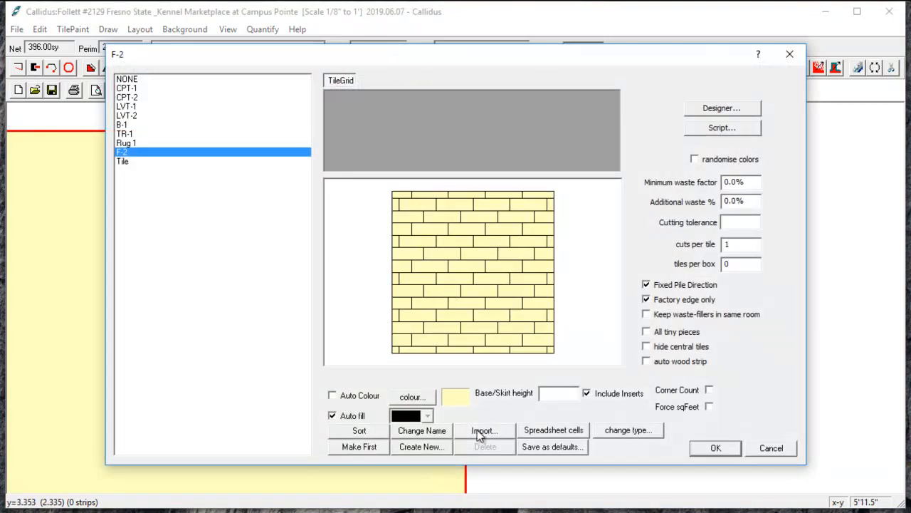
{"action": "left_click", "coordinate": [439, 450]}
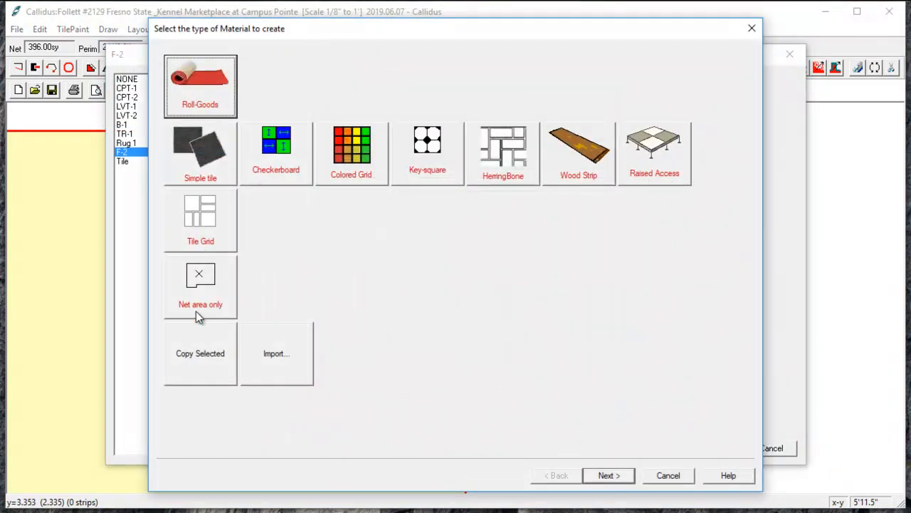
{"action": "left_click", "coordinate": [200, 352]}
{"action": "type", "text": "F-3"}
{"action": "key", "text": "Return"}
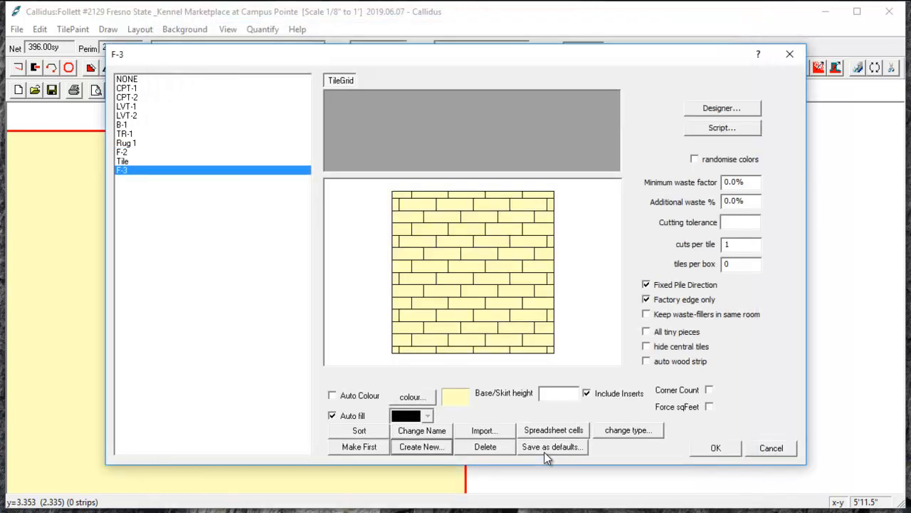
Set the F-3 material's colour to the basic blue-violet (RGB 128, 128, 192) and accept the material settings.
{"action": "left_click", "coordinate": [422, 399]}
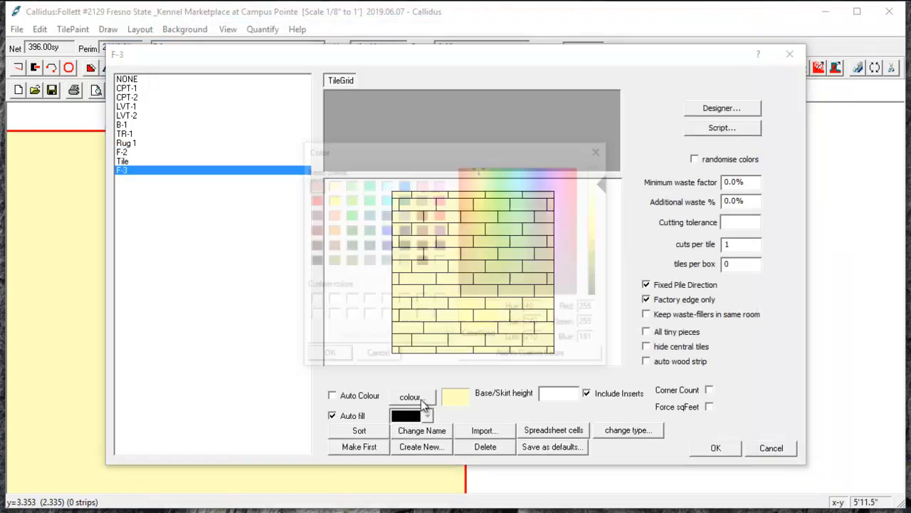
{"action": "left_click", "coordinate": [420, 202]}
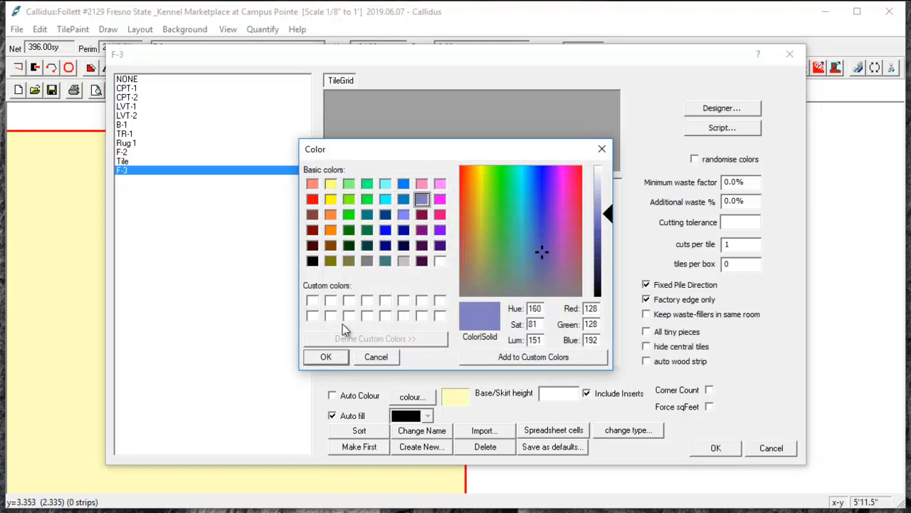
{"action": "left_click", "coordinate": [326, 356]}
{"action": "left_click", "coordinate": [719, 450]}
Assign the F-3 material to both small rooms and recalculate the tile layout.
{"action": "left_click", "coordinate": [439, 162]}
{"action": "left_click", "coordinate": [320, 47]}
{"action": "left_click", "coordinate": [319, 48]}
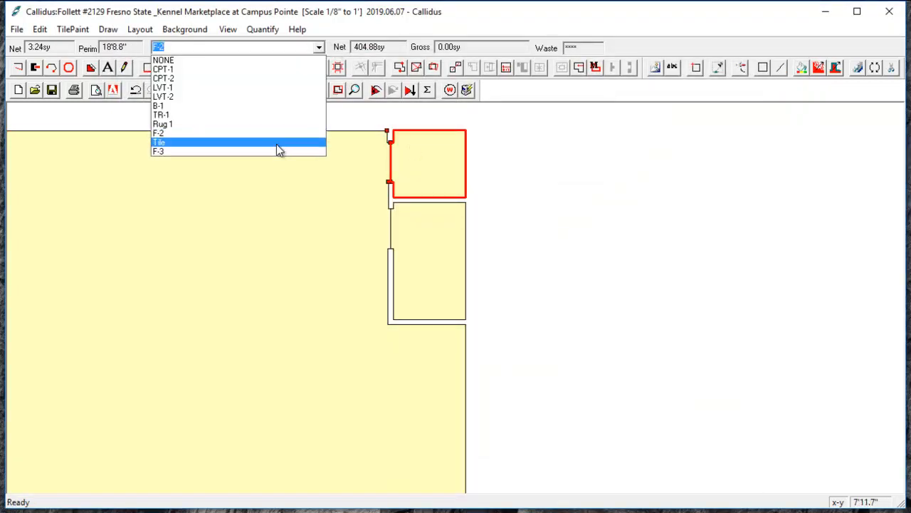
{"action": "left_click", "coordinate": [275, 150]}
{"action": "left_click", "coordinate": [430, 226]}
{"action": "left_click", "coordinate": [321, 48]}
{"action": "left_click", "coordinate": [276, 147]}
{"action": "left_click", "coordinate": [375, 91]}
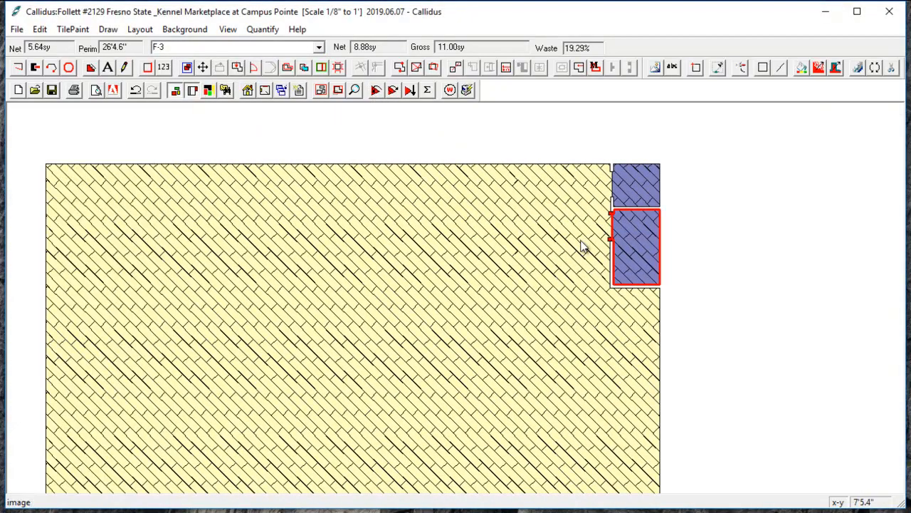
{"action": "scroll", "coordinate": [588, 244], "scroll_direction": "down", "scroll_amount": 1}
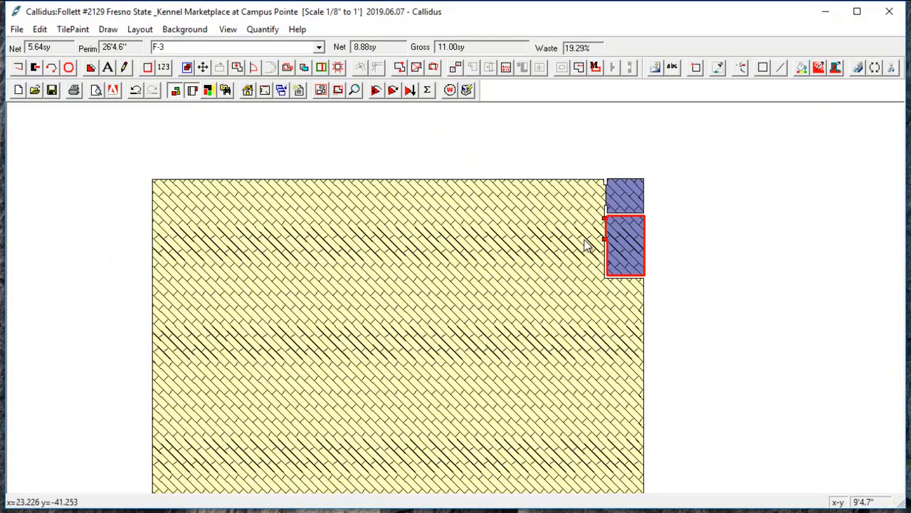
Make the main area's long upper wall the reference wall for the pile angle and recalculate the F-2 layout.
{"action": "left_click", "coordinate": [158, 249]}
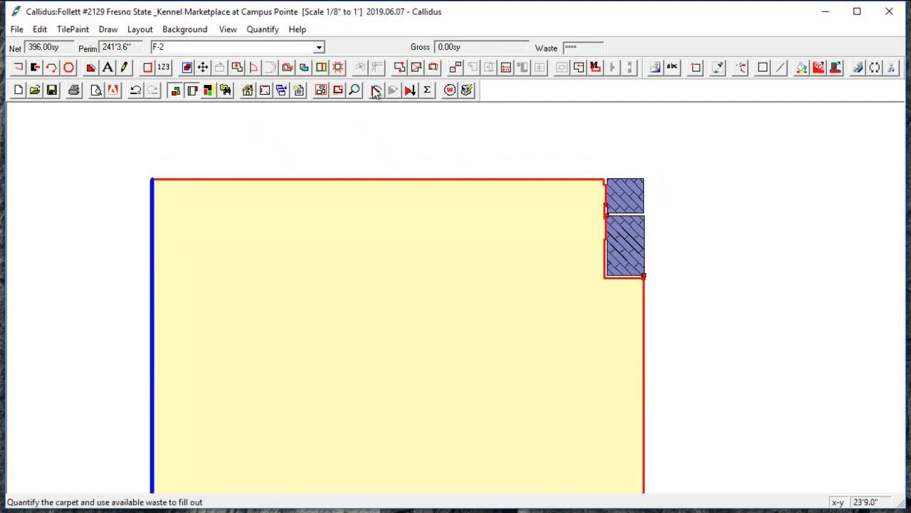
{"action": "left_click", "coordinate": [375, 90]}
{"action": "left_click", "coordinate": [385, 180]}
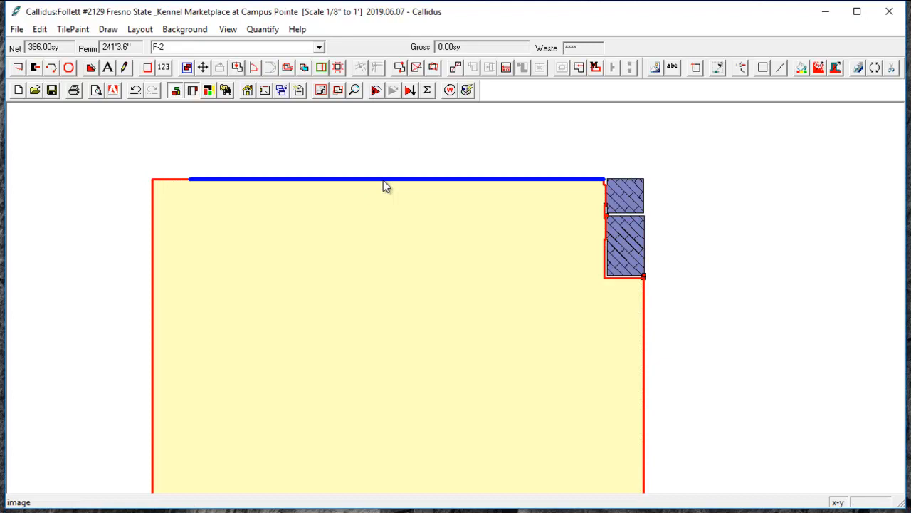
{"action": "left_click", "coordinate": [375, 90]}
{"action": "scroll", "coordinate": [607, 223], "scroll_direction": "up", "scroll_amount": 5}
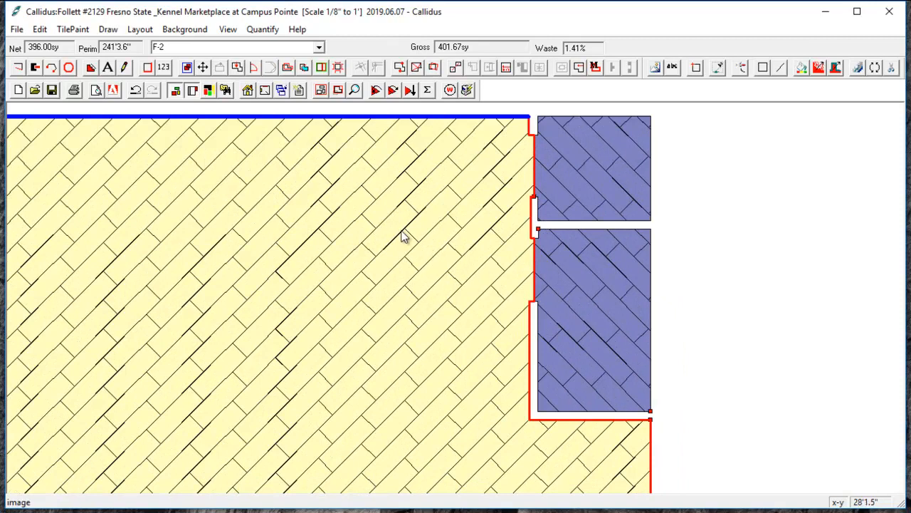
Continue the main area's tile alignment into both small F-3 rooms and recalculate their layout.
{"action": "left_click", "coordinate": [456, 67]}
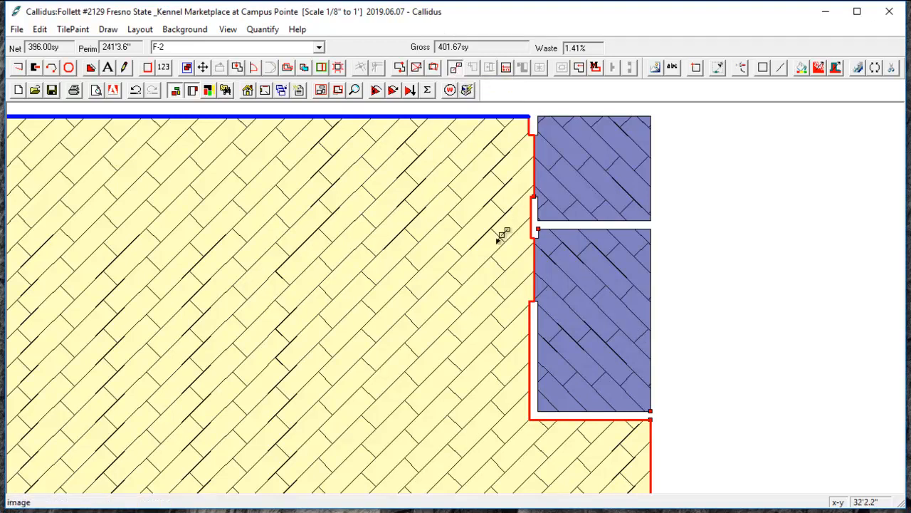
{"action": "left_click", "coordinate": [490, 283]}
{"action": "left_click", "coordinate": [580, 275]}
{"action": "left_click", "coordinate": [456, 68]}
{"action": "left_click", "coordinate": [440, 156]}
{"action": "left_click", "coordinate": [568, 151]}
{"action": "left_click", "coordinate": [376, 90]}
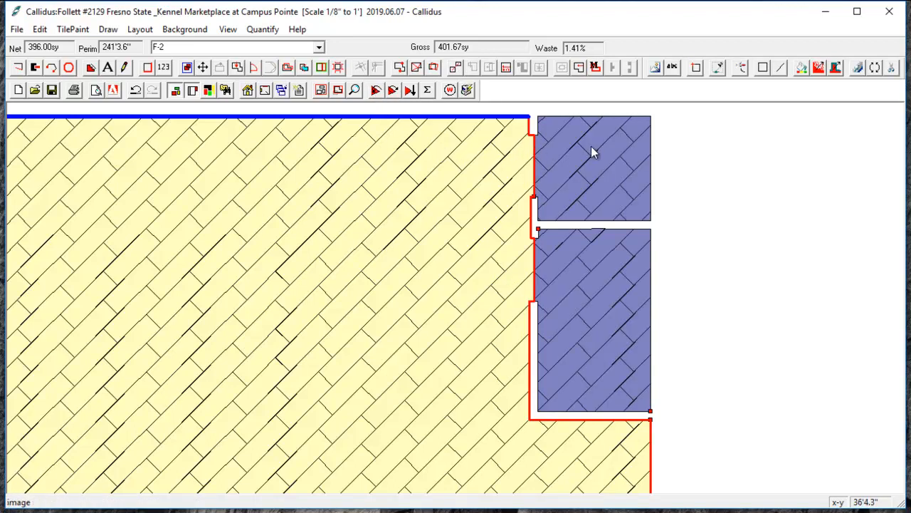
Review the main area's room settings, including its area name and pile angle, and accept them as they are.
{"action": "scroll", "coordinate": [591, 146], "scroll_direction": "down", "scroll_amount": 3}
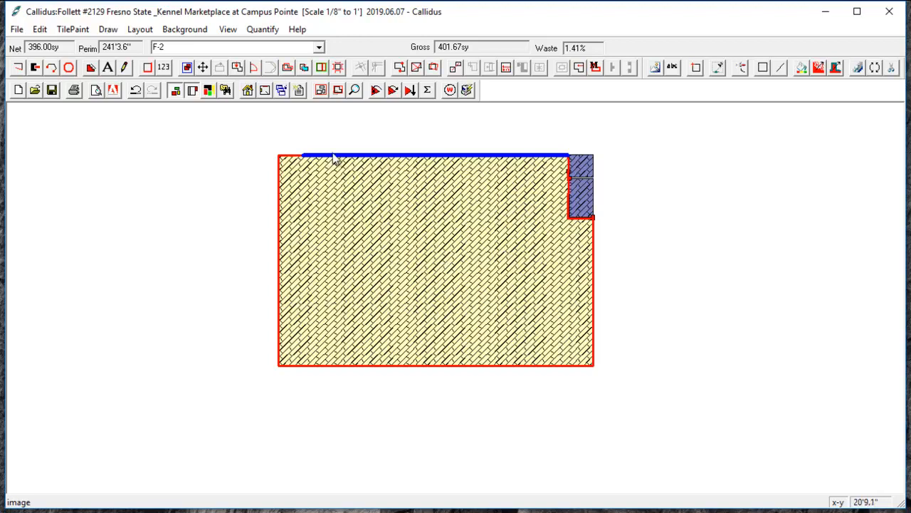
{"action": "left_click", "coordinate": [265, 91]}
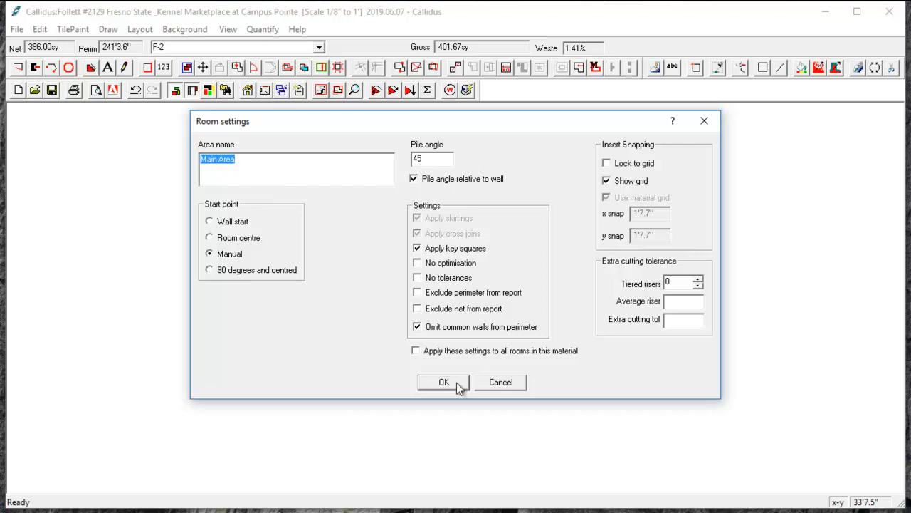
{"action": "left_click", "coordinate": [457, 383]}
{"action": "left_click", "coordinate": [374, 90]}
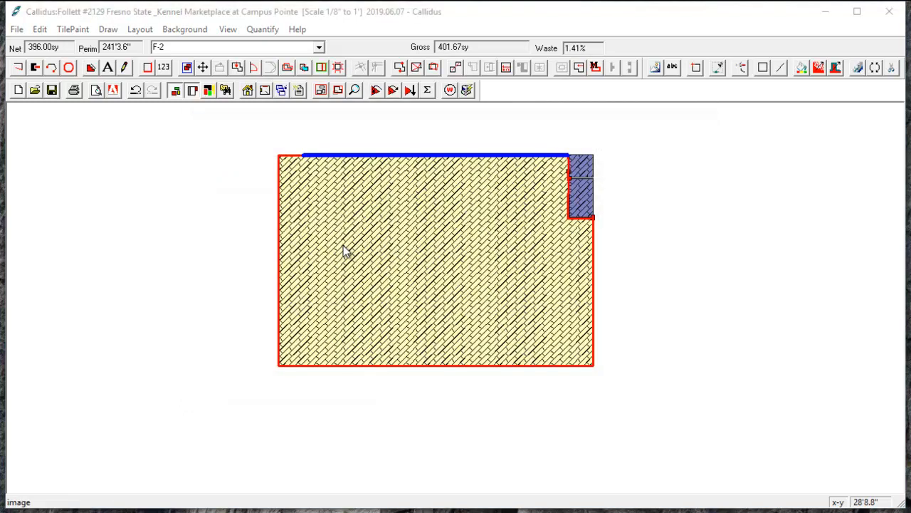
{"action": "left_click_drag", "start_coordinate": [342, 246], "coordinate": [290, 269]}
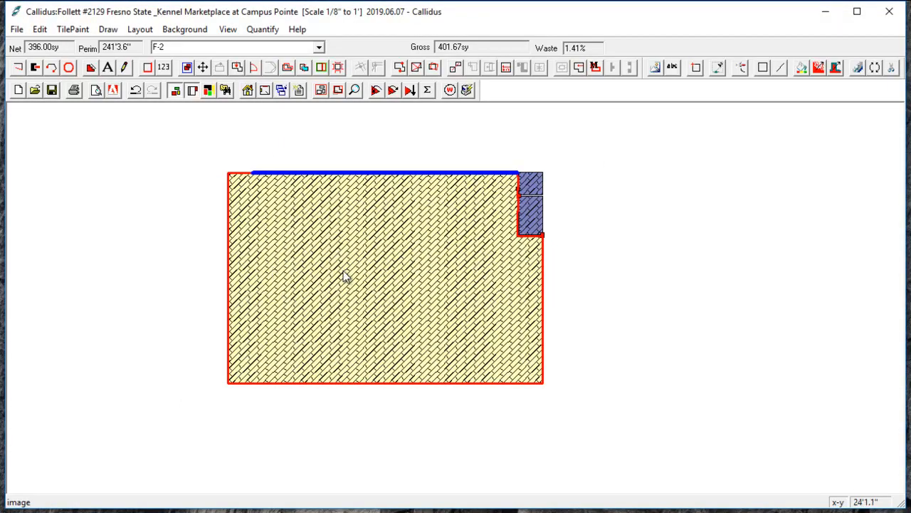
{"action": "left_click", "coordinate": [264, 90]}
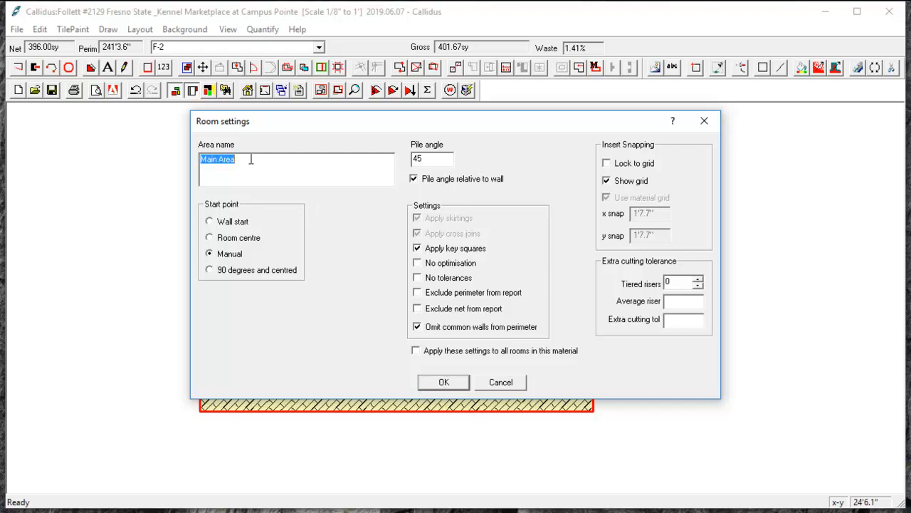
{"action": "left_click", "coordinate": [443, 382]}
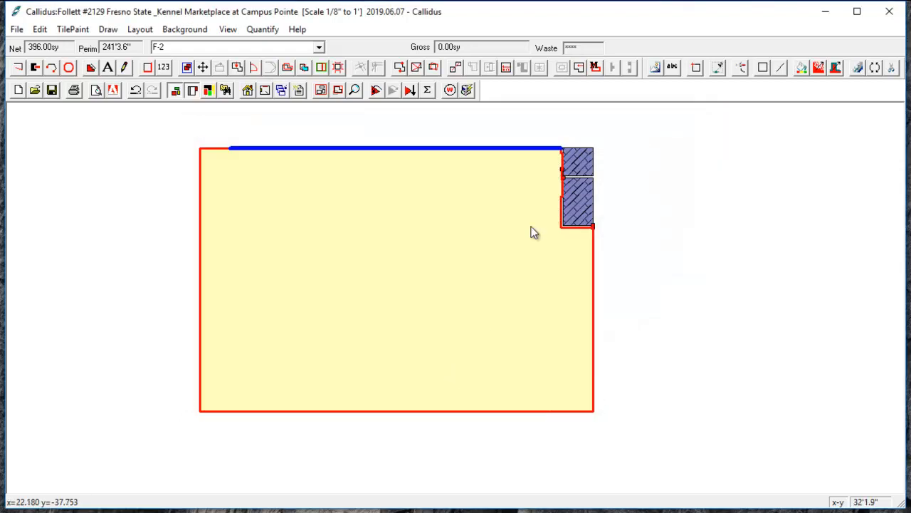
Name the upper small F-3 room Office in its room settings.
{"action": "left_click", "coordinate": [583, 163]}
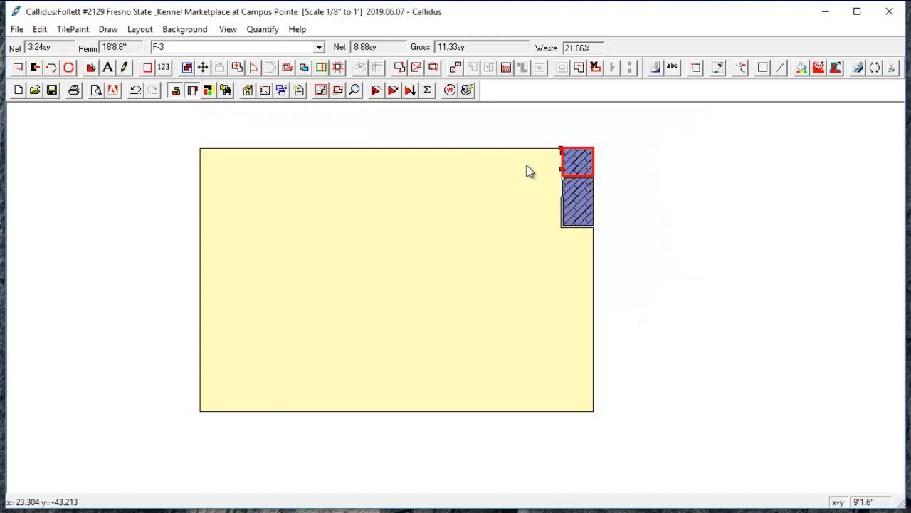
{"action": "left_click", "coordinate": [264, 90]}
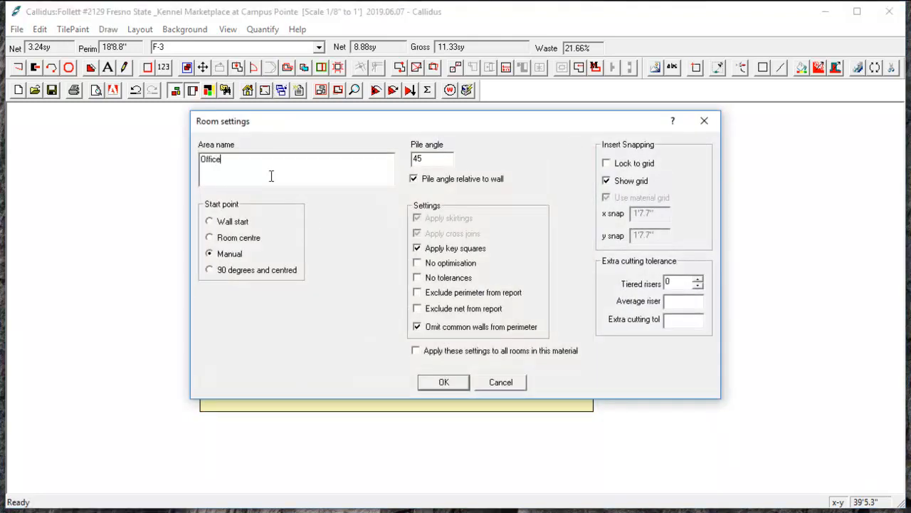
{"action": "key", "text": "Return"}
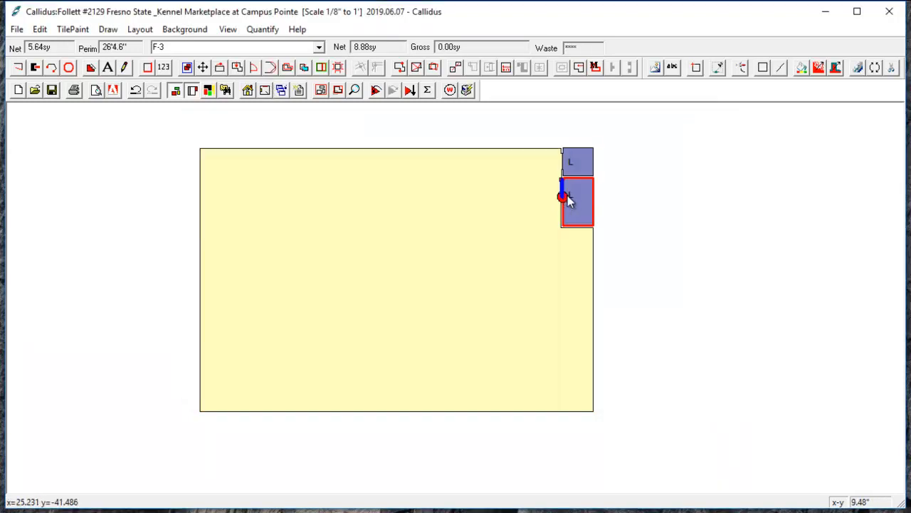
Name the lower small F-3 room Office 2 in its room settings.
{"action": "left_click", "coordinate": [267, 92]}
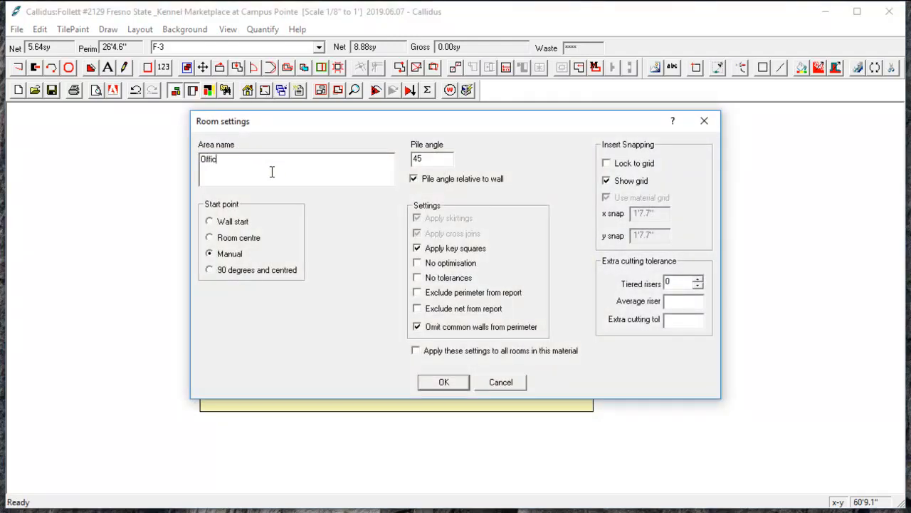
{"action": "left_click", "coordinate": [434, 384]}
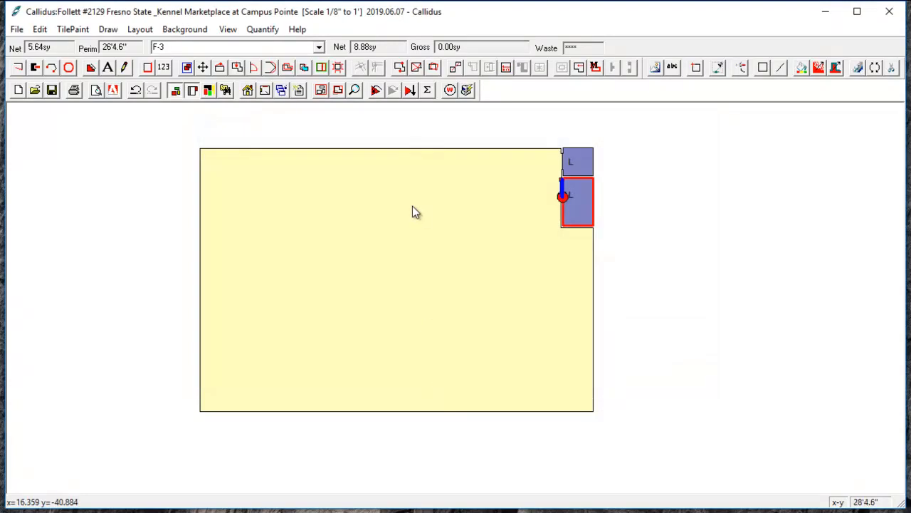
Set the room labels display to No Auto Labels in the global settings.
{"action": "left_click", "coordinate": [298, 94]}
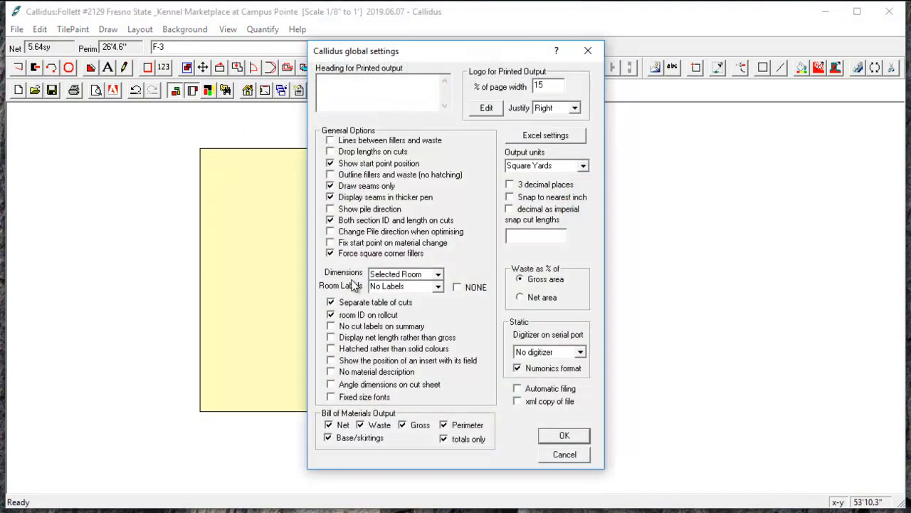
{"action": "left_click", "coordinate": [437, 288]}
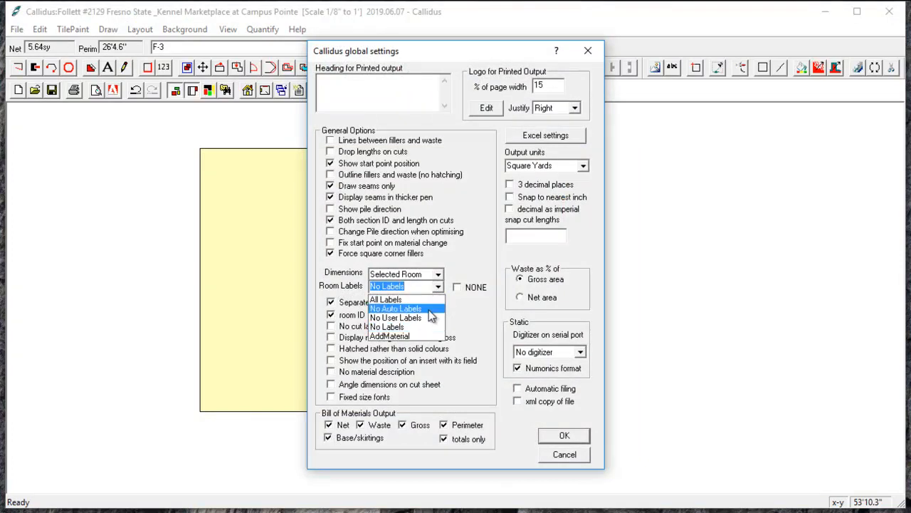
{"action": "left_click", "coordinate": [432, 310]}
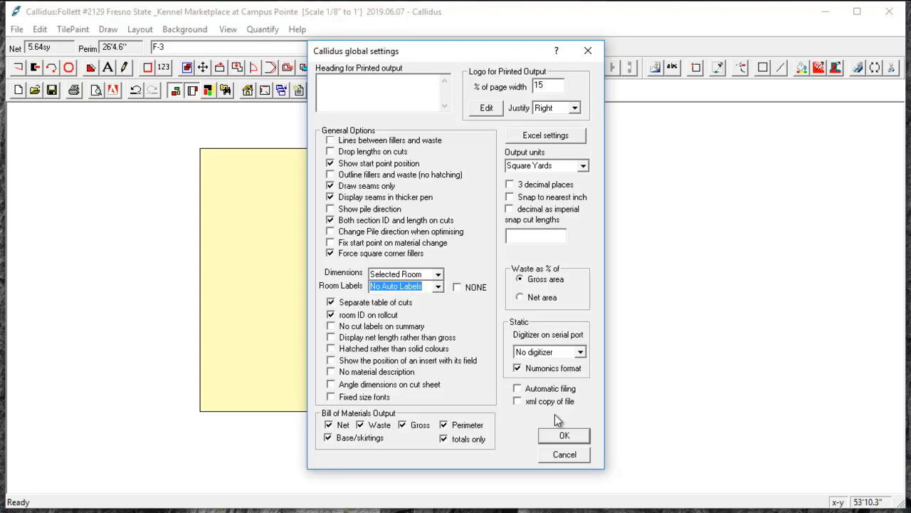
{"action": "left_click", "coordinate": [560, 438]}
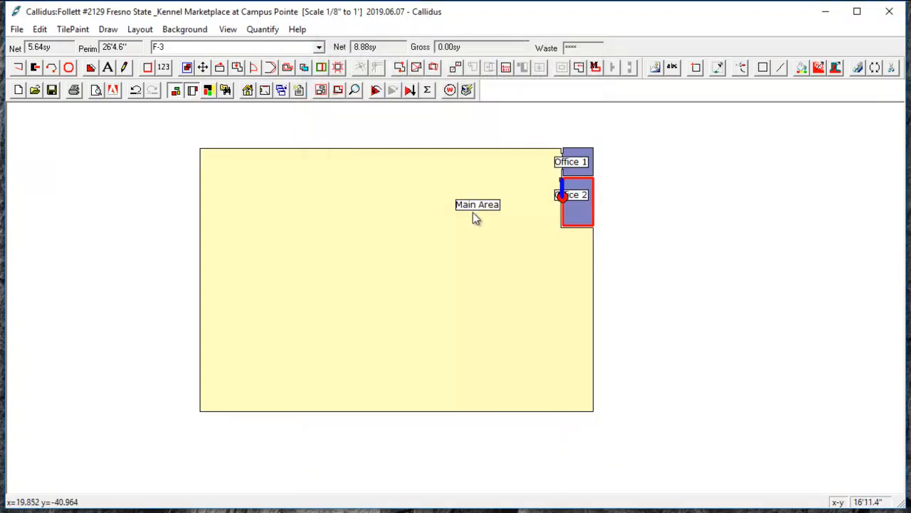
Move the Main Area label toward the middle of its room and reposition the Office 1 and Office 2 labels over their own rooms.
{"action": "left_click", "coordinate": [471, 205]}
{"action": "left_click_drag", "start_coordinate": [464, 204], "coordinate": [377, 284]}
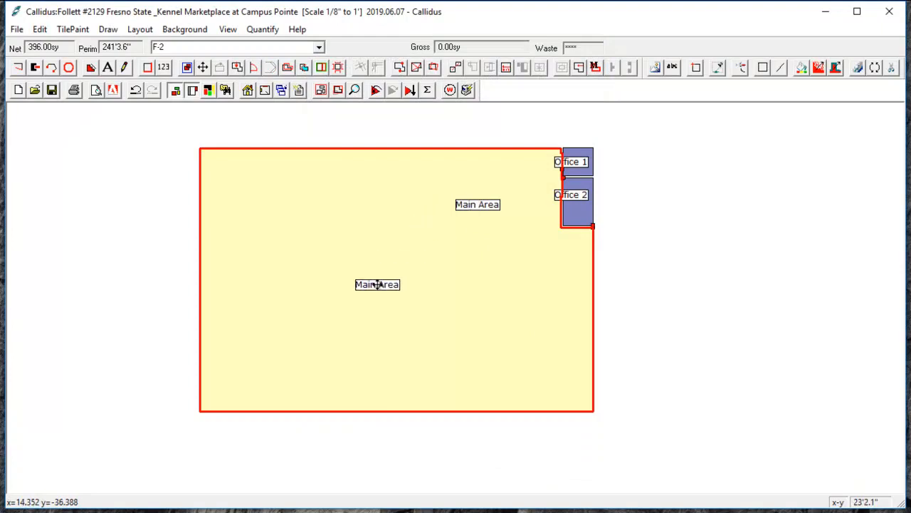
{"action": "scroll", "coordinate": [576, 165], "scroll_direction": "up", "scroll_amount": 3}
{"action": "left_click", "coordinate": [584, 163]}
{"action": "left_click_drag", "start_coordinate": [592, 169], "coordinate": [588, 149]}
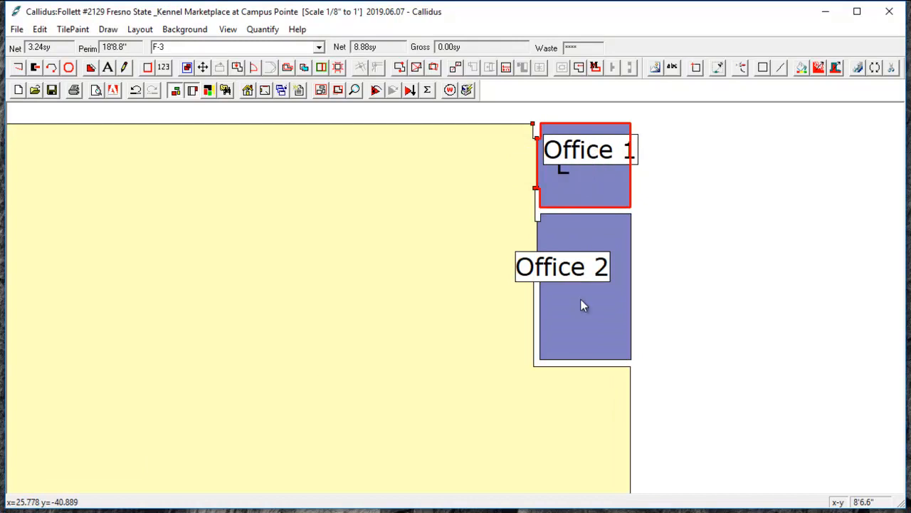
{"action": "left_click", "coordinate": [580, 274]}
{"action": "left_click_drag", "start_coordinate": [580, 274], "coordinate": [589, 266]}
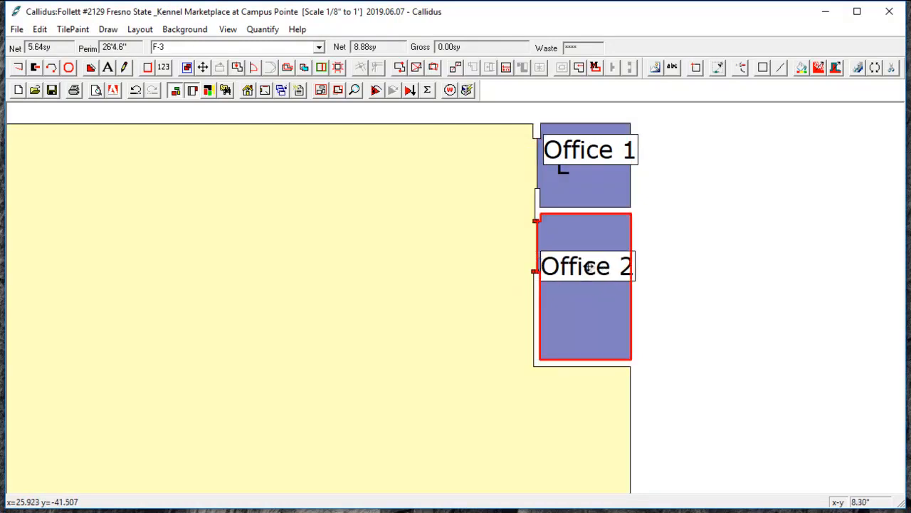
Turn off totals only for the bill of materials output in the global settings and recalculate the tile layout.
{"action": "scroll", "coordinate": [588, 266], "scroll_direction": "down", "scroll_amount": 1}
{"action": "scroll", "coordinate": [588, 266], "scroll_direction": "down", "scroll_amount": 1}
{"action": "scroll", "coordinate": [291, 373], "scroll_direction": "down", "scroll_amount": 1}
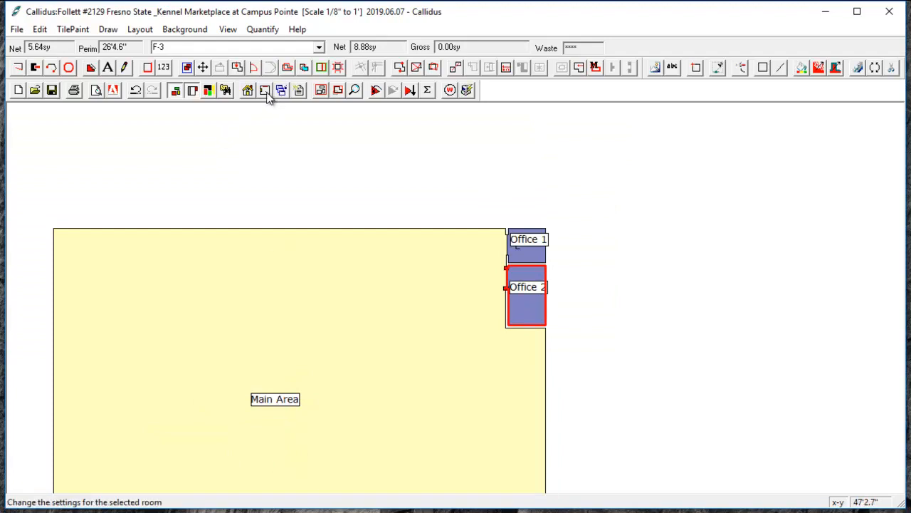
{"action": "left_click", "coordinate": [299, 90]}
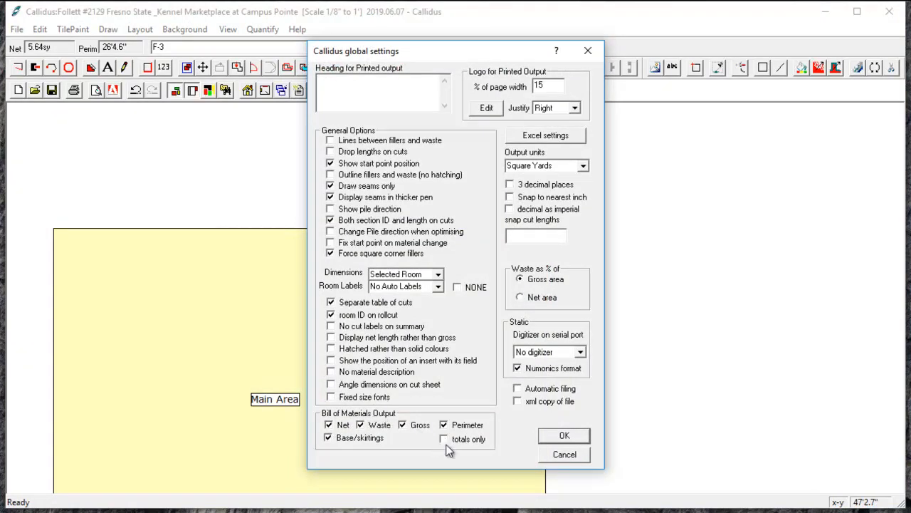
{"action": "left_click", "coordinate": [549, 440]}
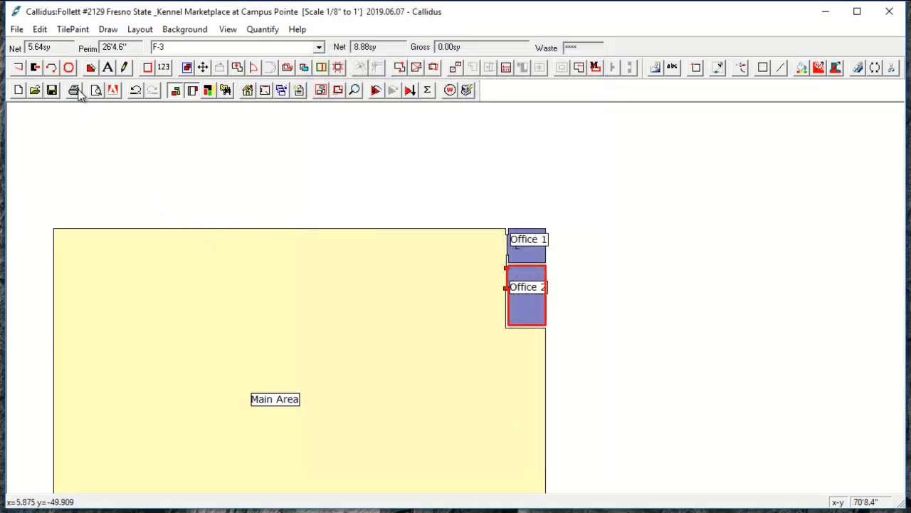
{"action": "left_click", "coordinate": [376, 92]}
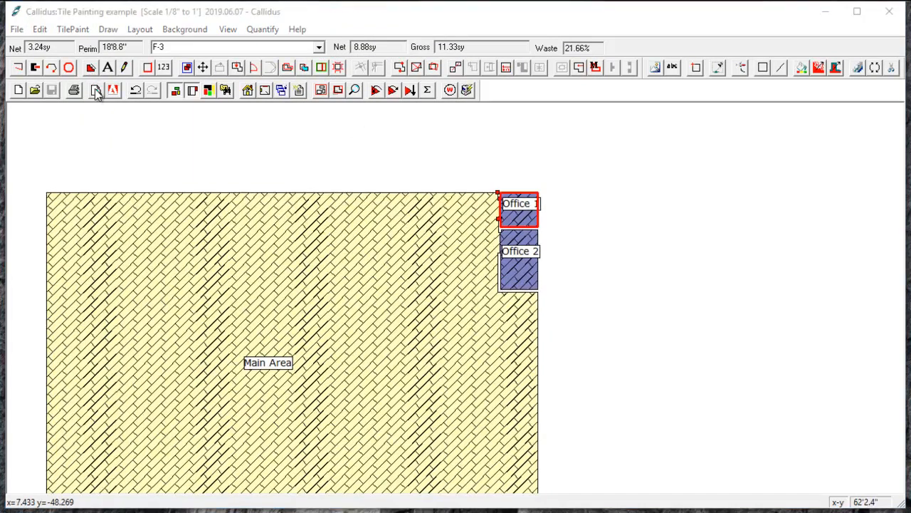
Preview the Colour Summary of FloorPlan report at Fit To Page scale, examine the quantities per area, and close the preview.
{"action": "left_click", "coordinate": [96, 90]}
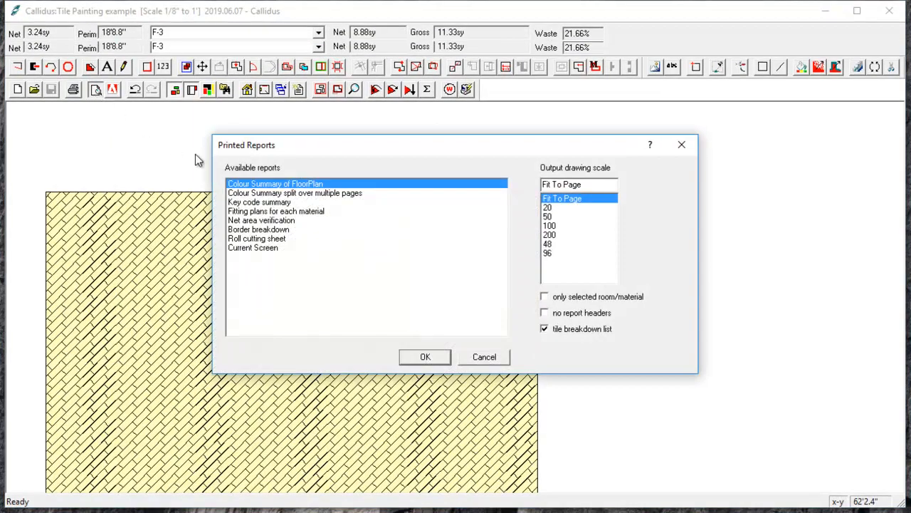
{"action": "left_click", "coordinate": [425, 358]}
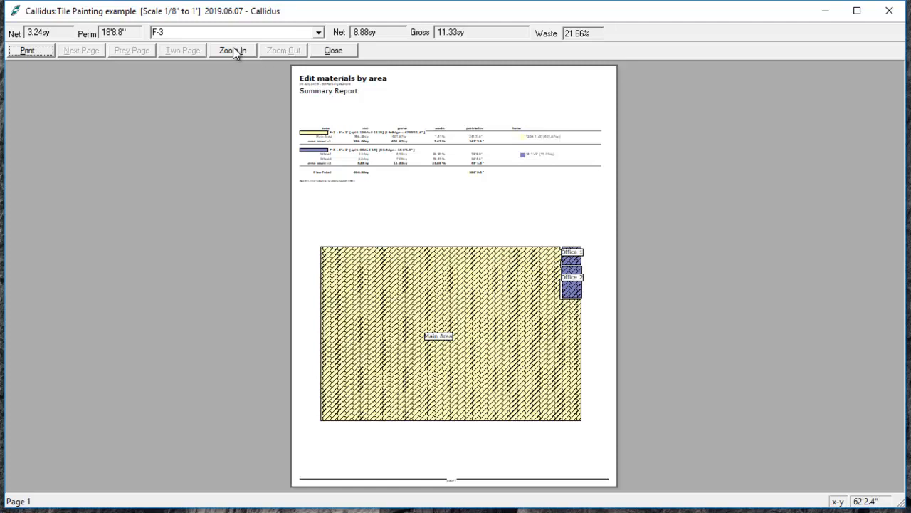
{"action": "left_click", "coordinate": [233, 51]}
{"action": "left_click", "coordinate": [234, 51]}
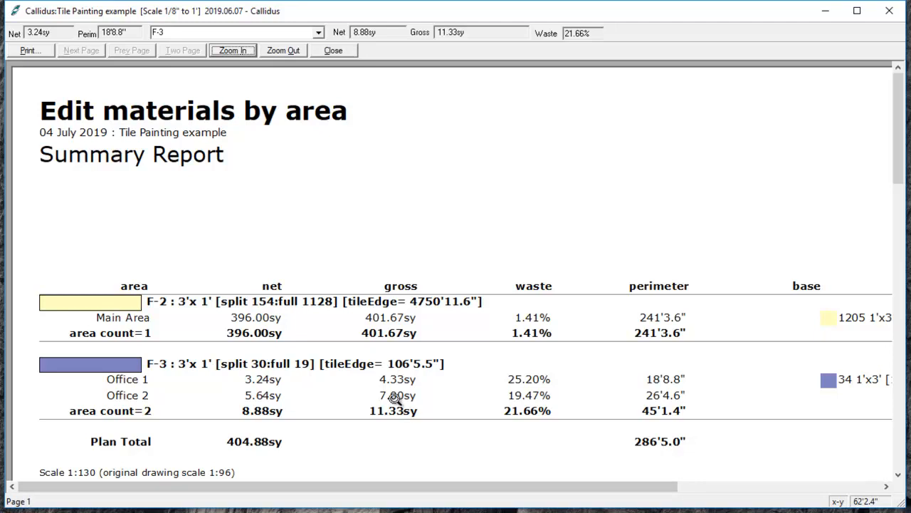
{"action": "left_click", "coordinate": [332, 51]}
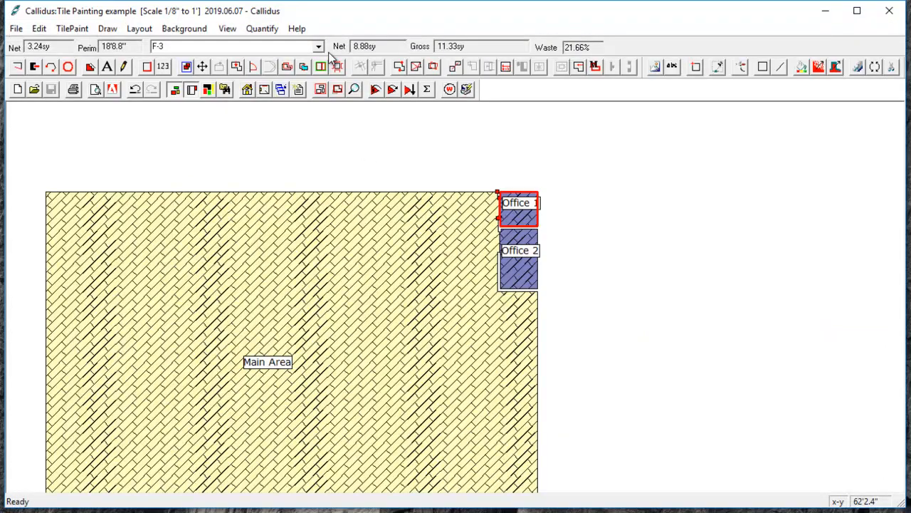
Review the F-3 material's settings, including the Keep waste-fillers in same room option, and accept them.
{"action": "left_click", "coordinate": [280, 92]}
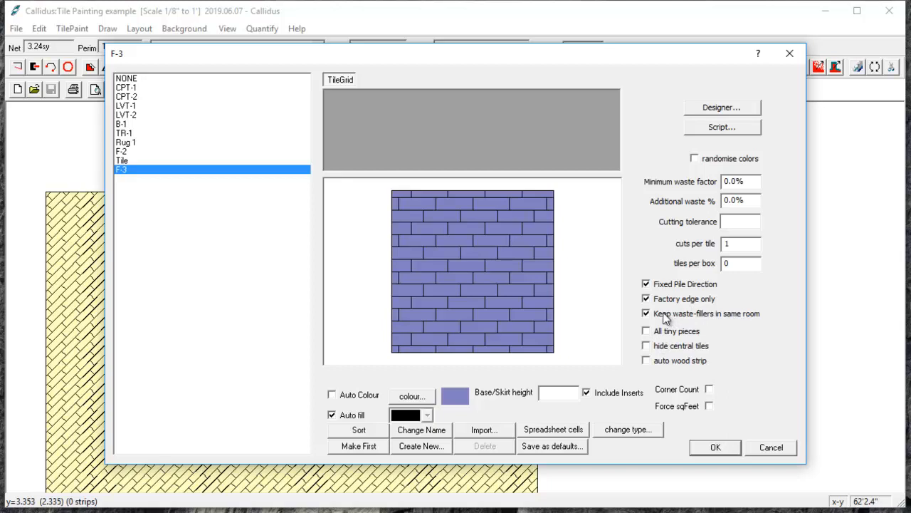
{"action": "left_click", "coordinate": [715, 454]}
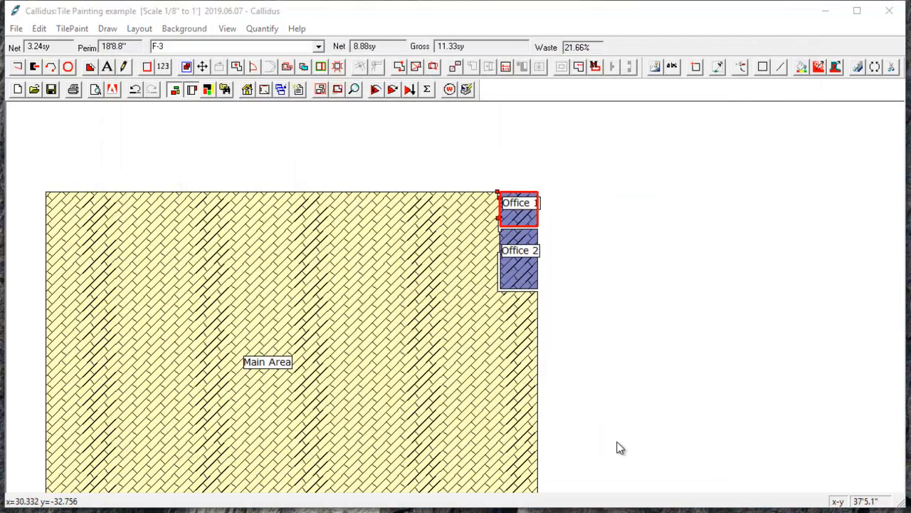